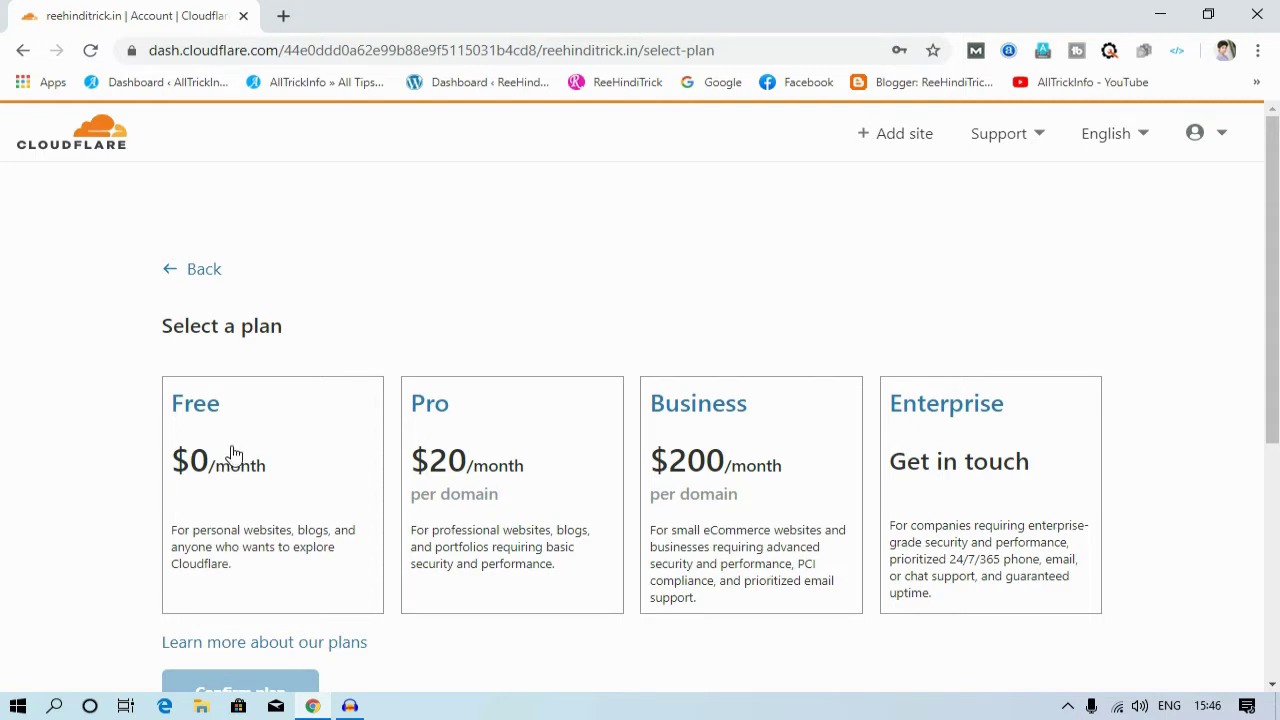
Step: Select the Free $0/month plan for the site and confirm it
click(233, 452)
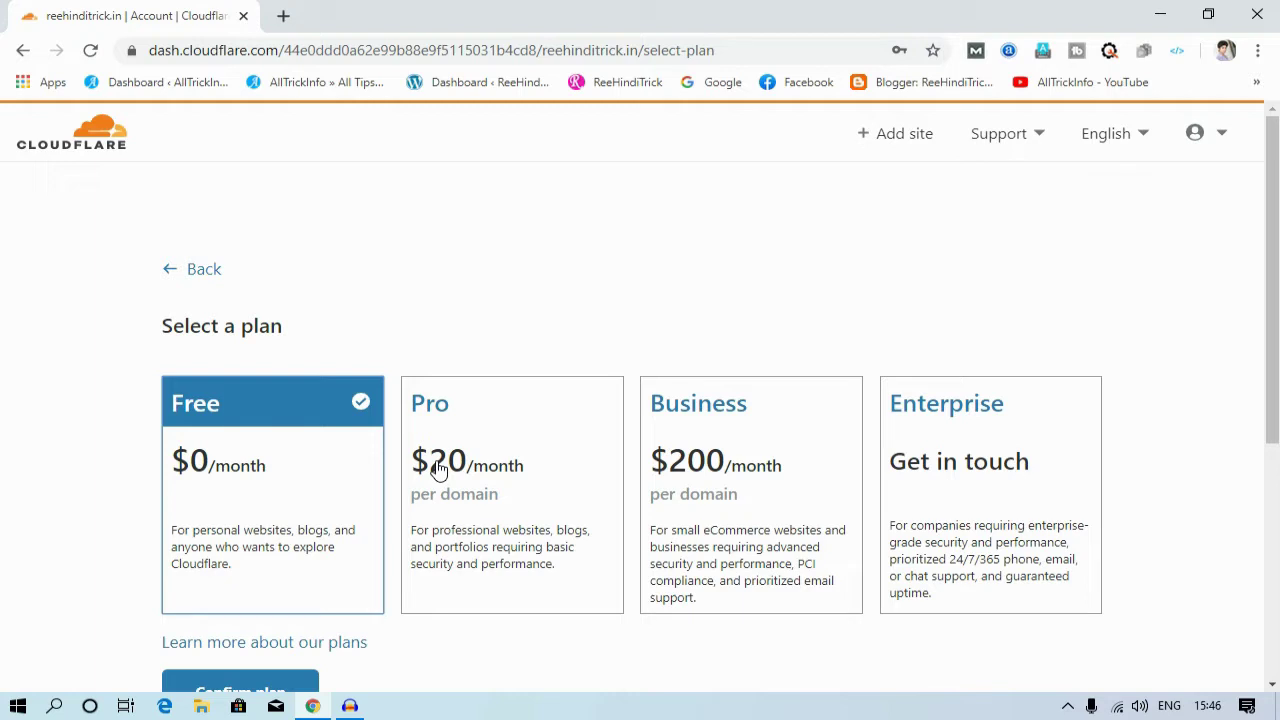
click(289, 494)
scroll(303, 500, down, 1)
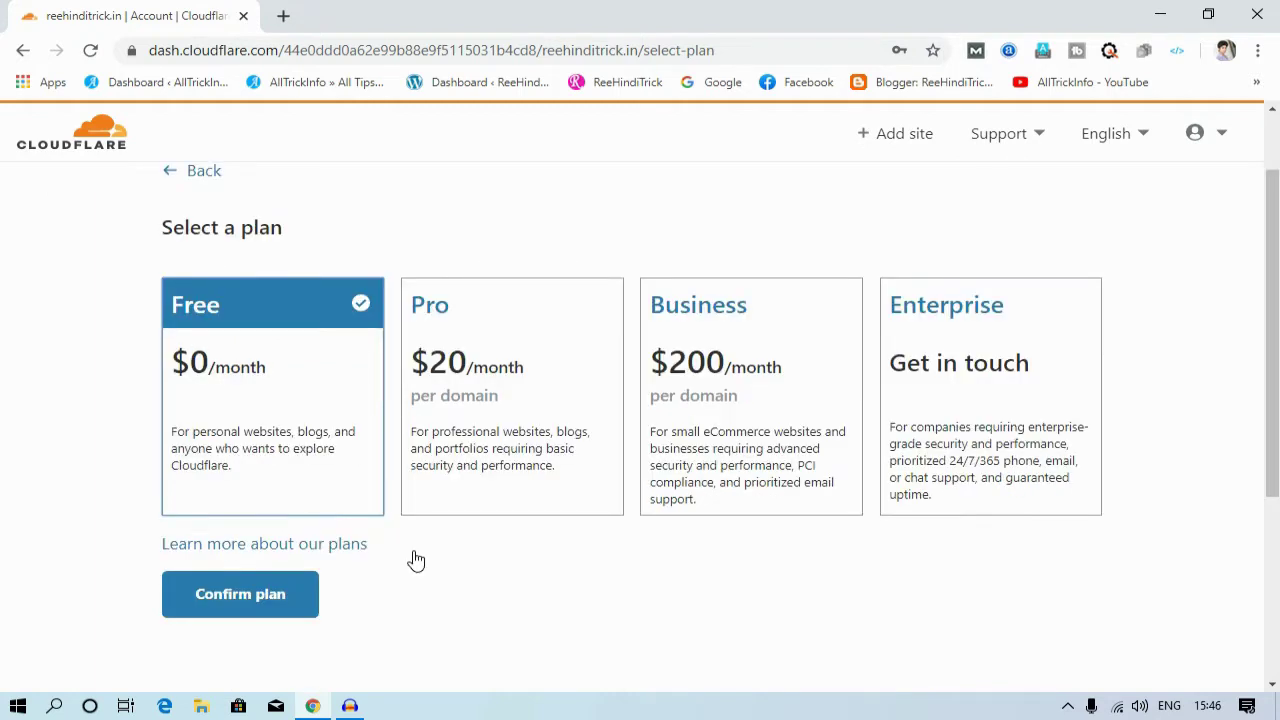
click(280, 606)
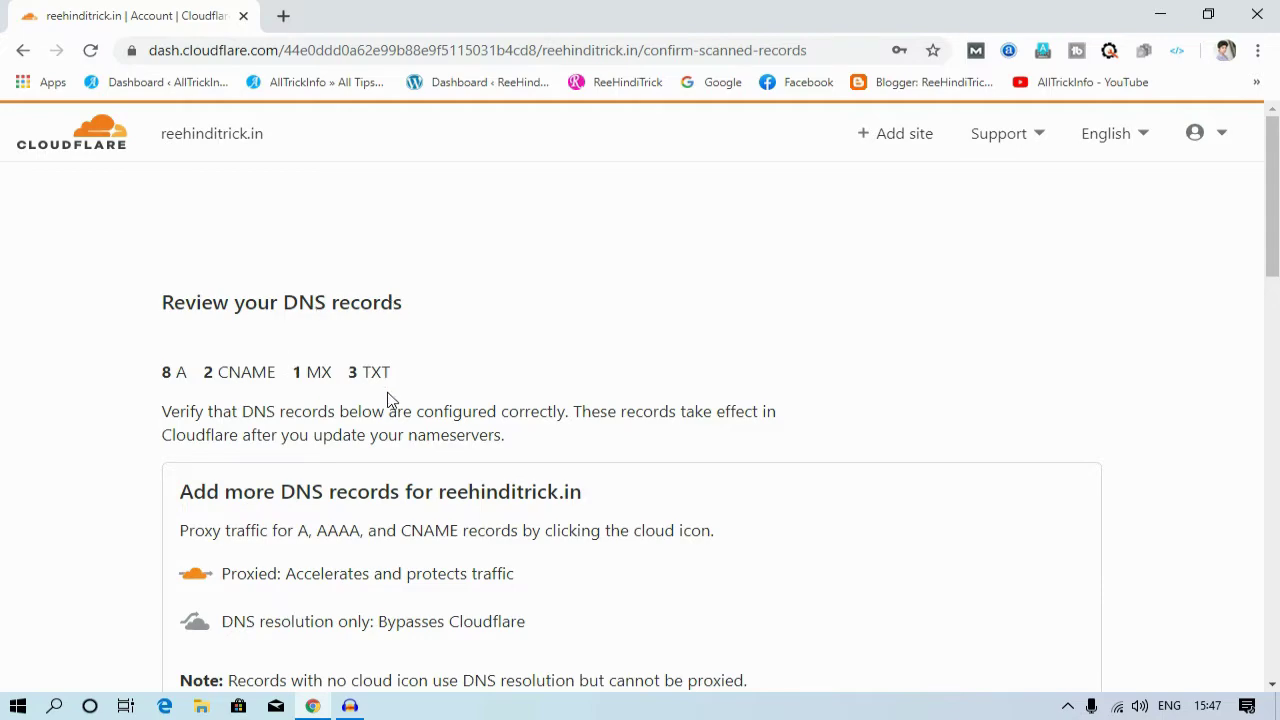
Step: Review the scanned DNS records for reehinditrick.in and continue to the nameserver instructions
scroll(390, 400, down, 5)
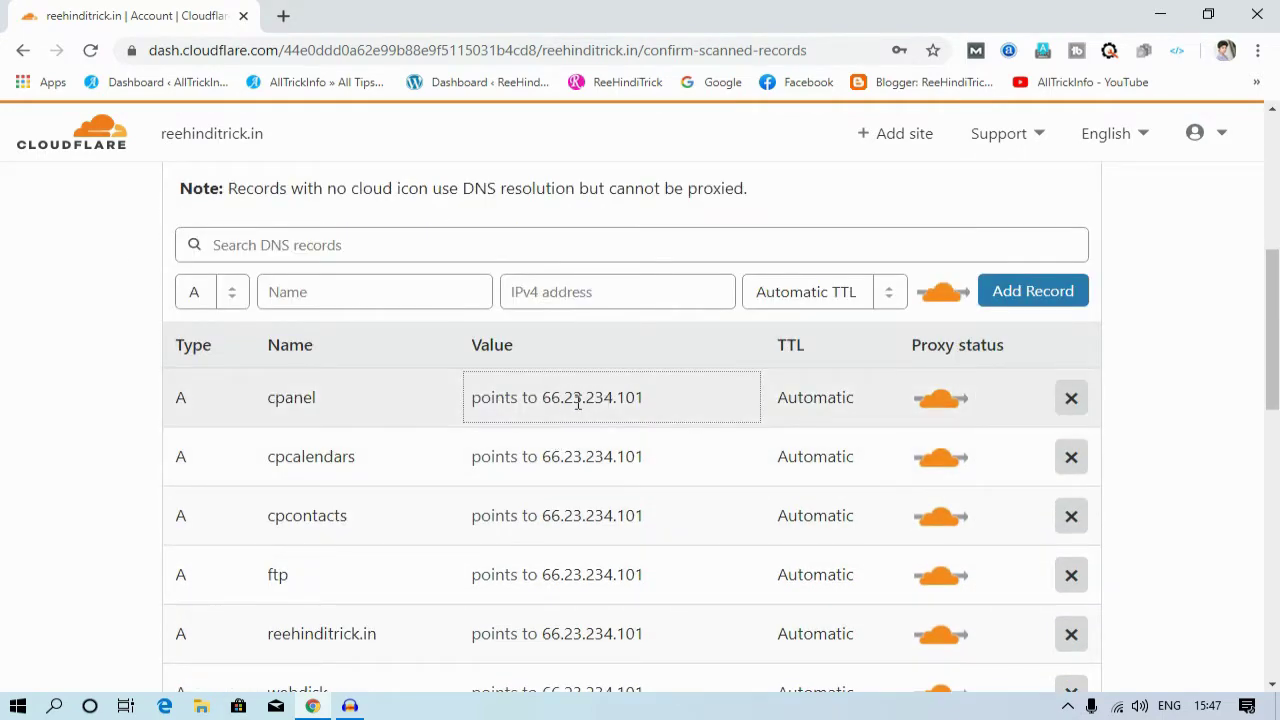
scroll(586, 486, down, 1)
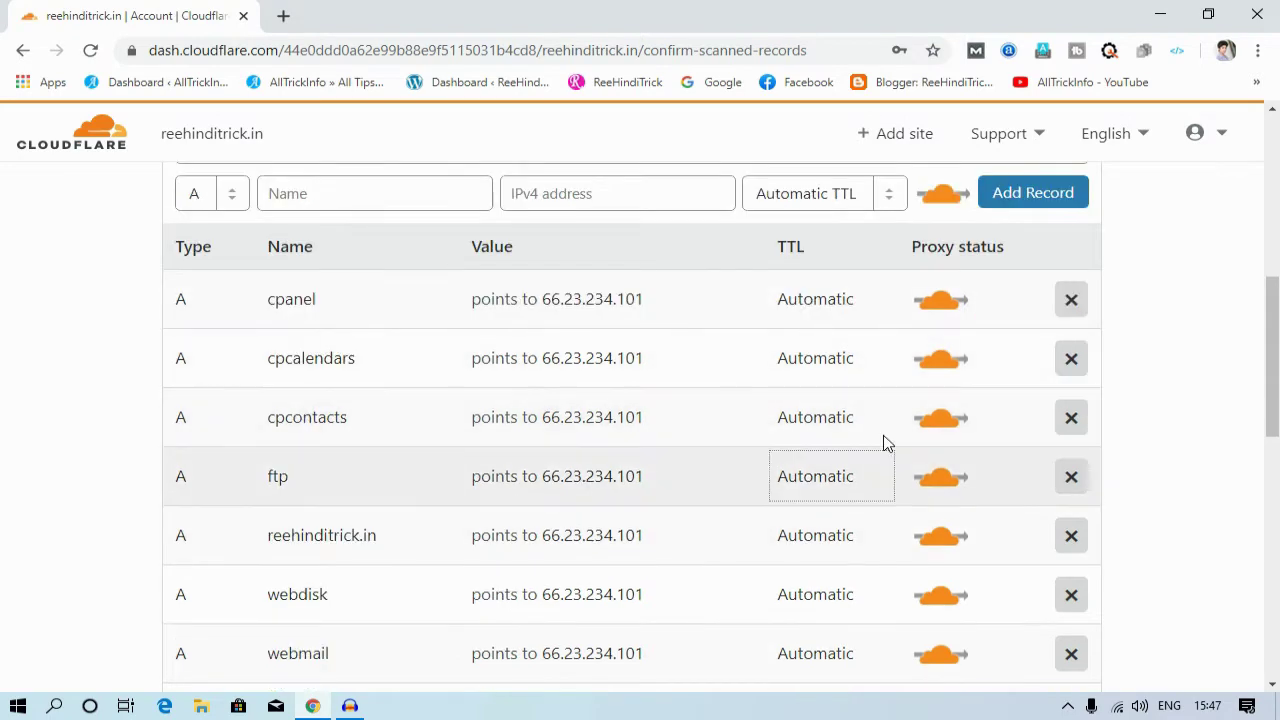
scroll(885, 443, down, 6)
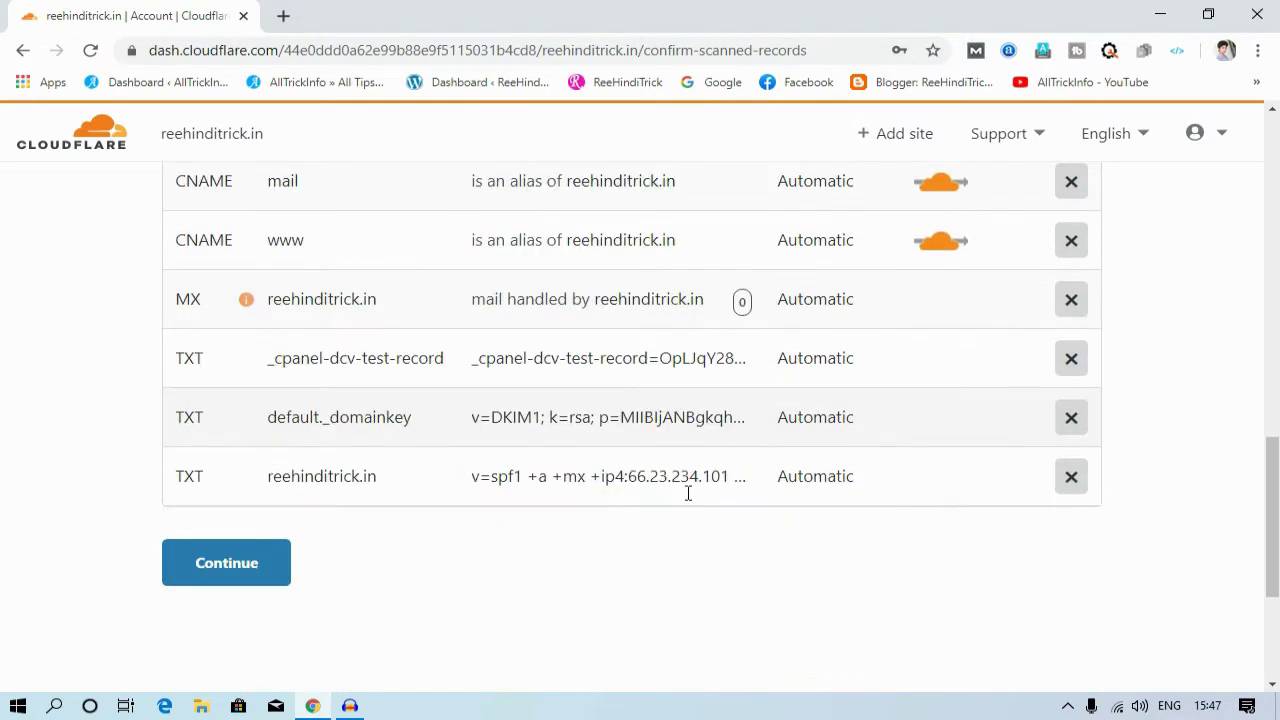
scroll(877, 491, down, 1)
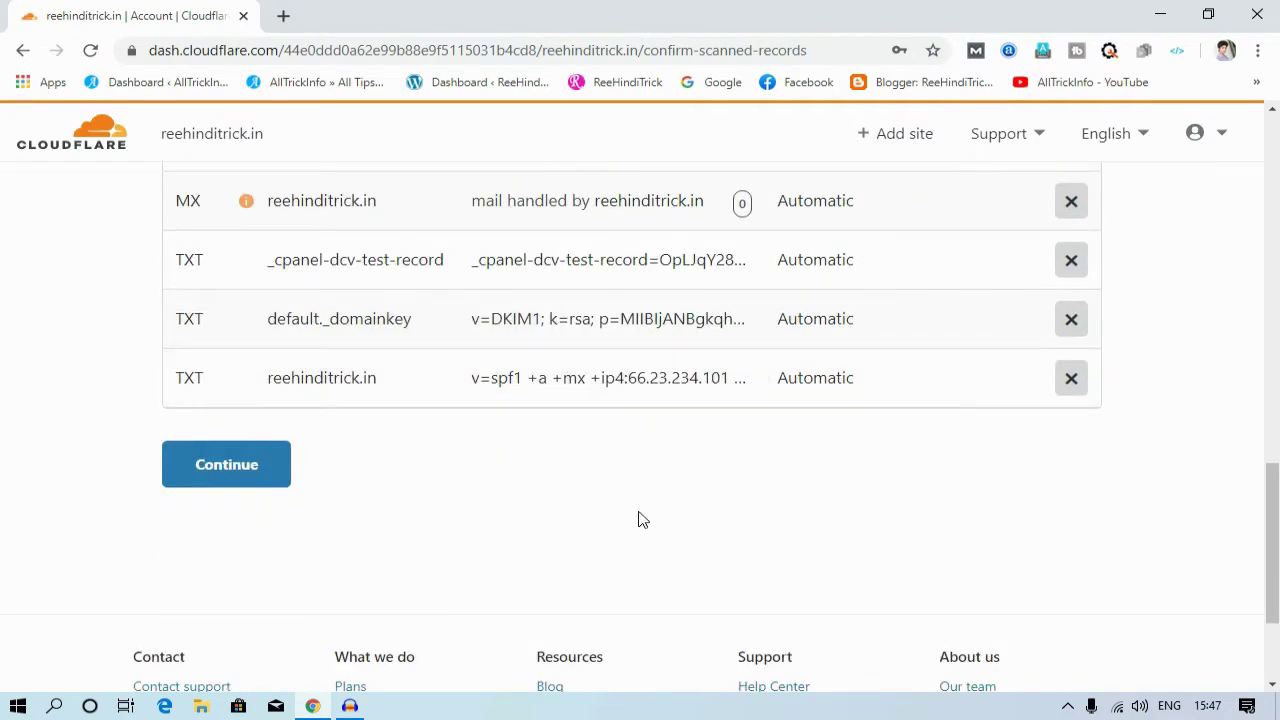
click(235, 476)
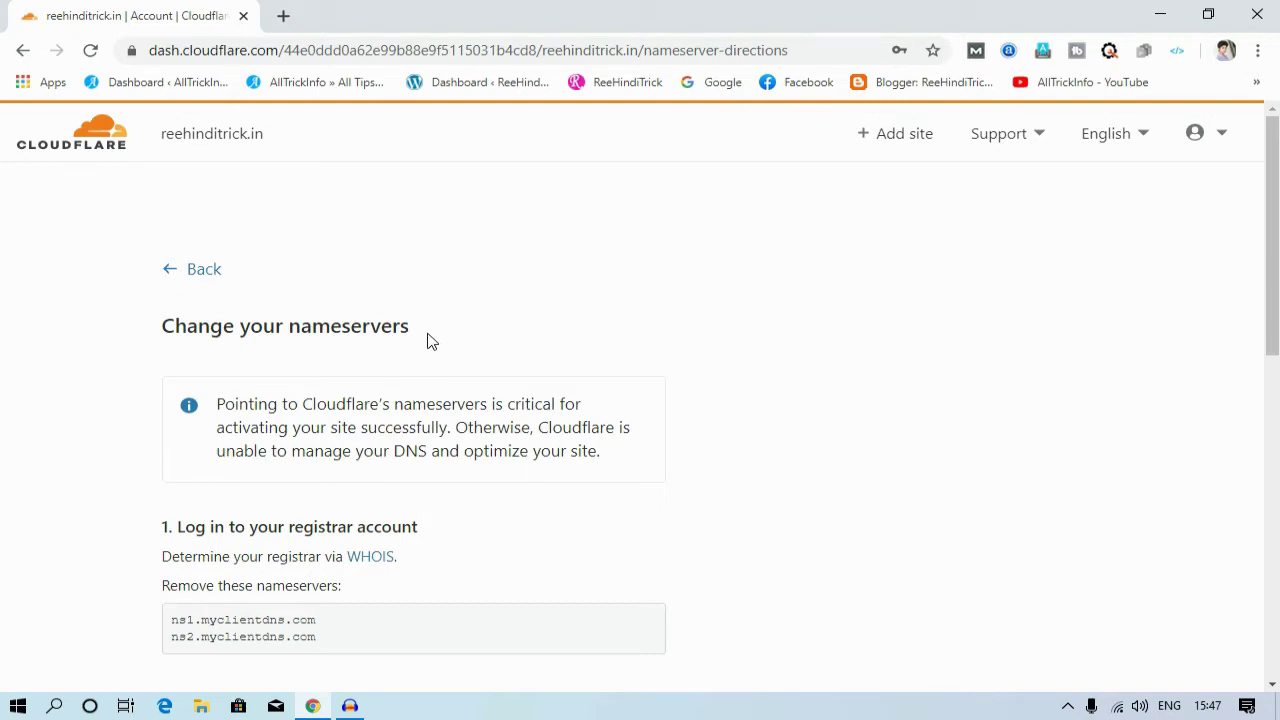
Step: Examine which nameservers must be removed at the registrar and which two Cloudflare nameservers replace them
scroll(408, 352, down, 1)
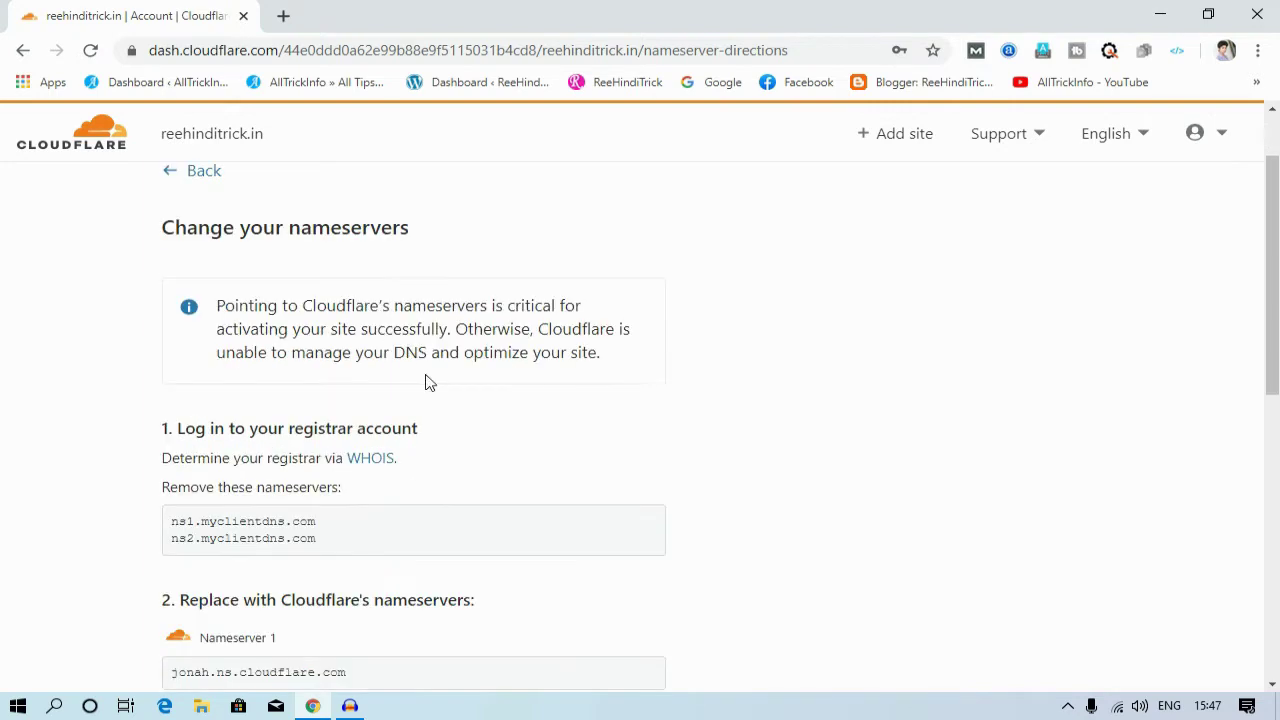
drag(314, 540, 171, 522)
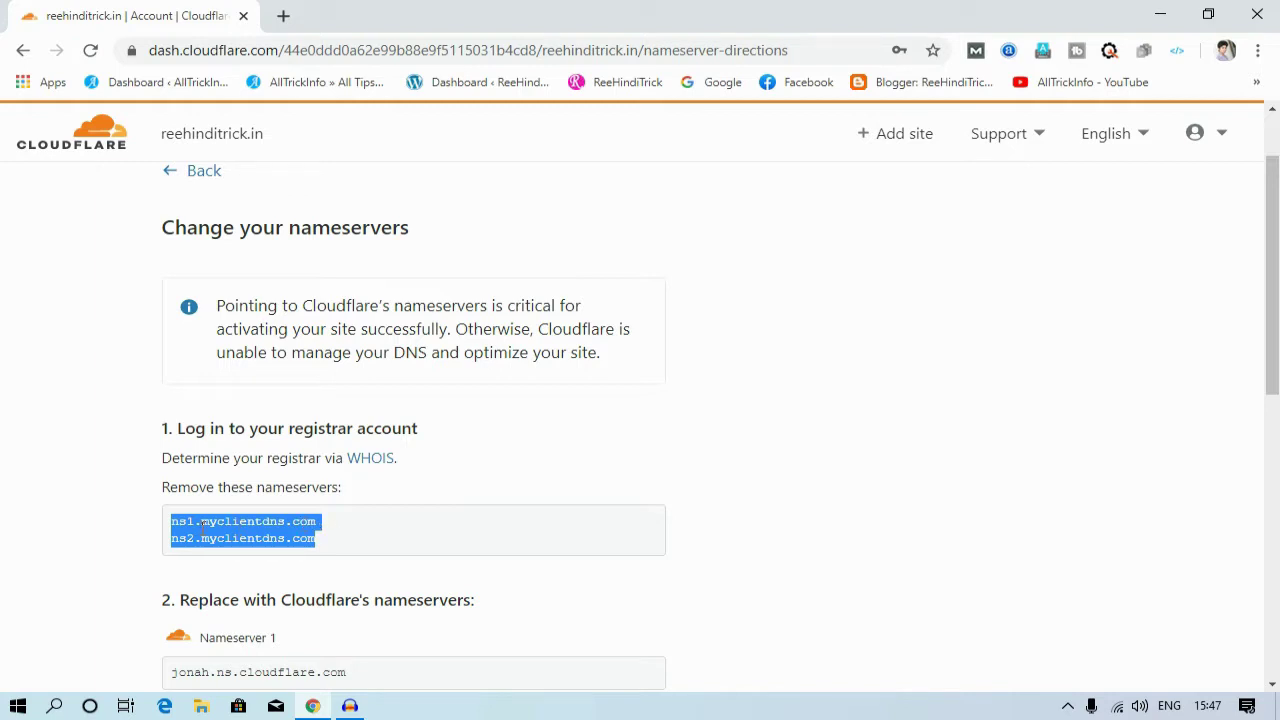
click(86, 549)
scroll(234, 569, down, 2)
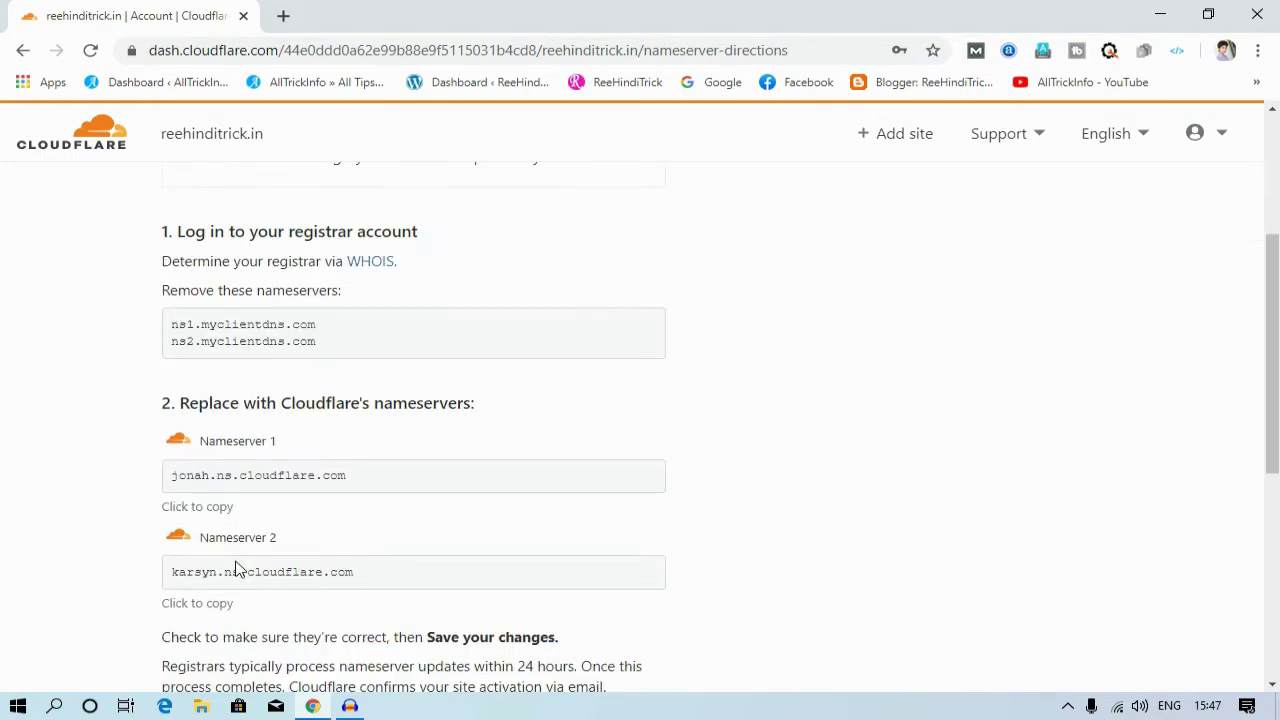
drag(388, 480, 149, 480)
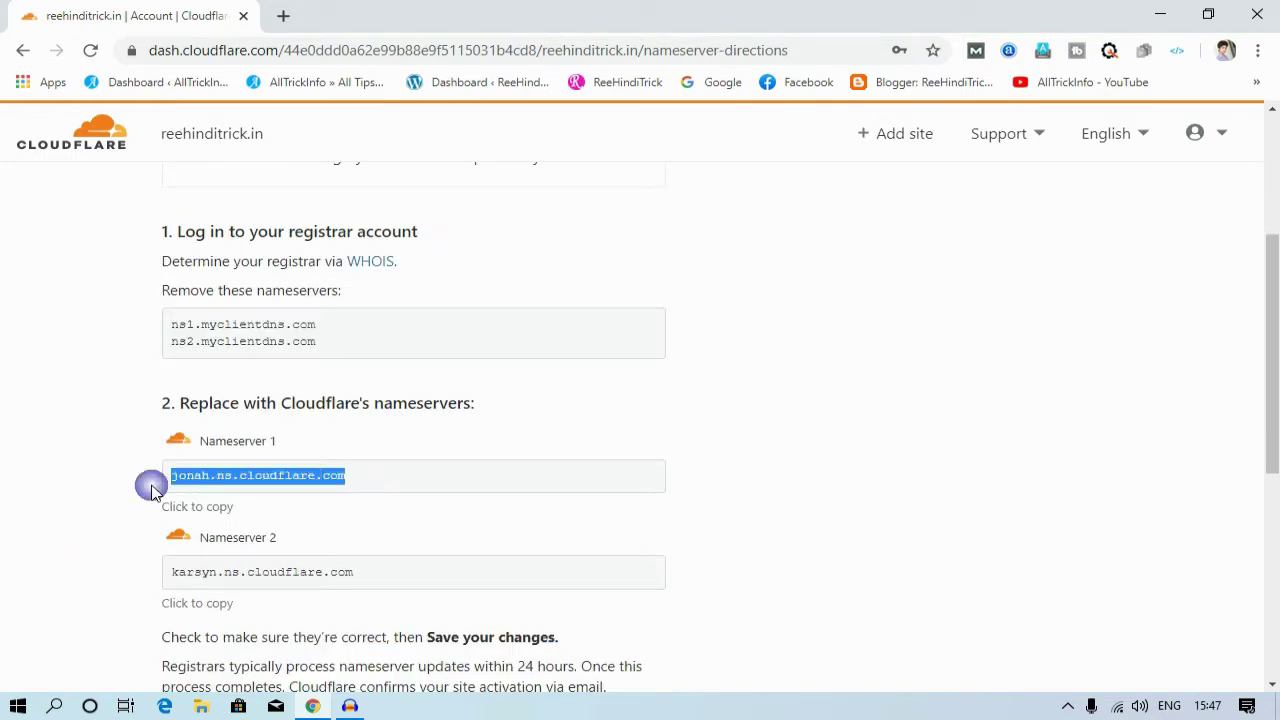
click(364, 582)
drag(366, 582, 171, 573)
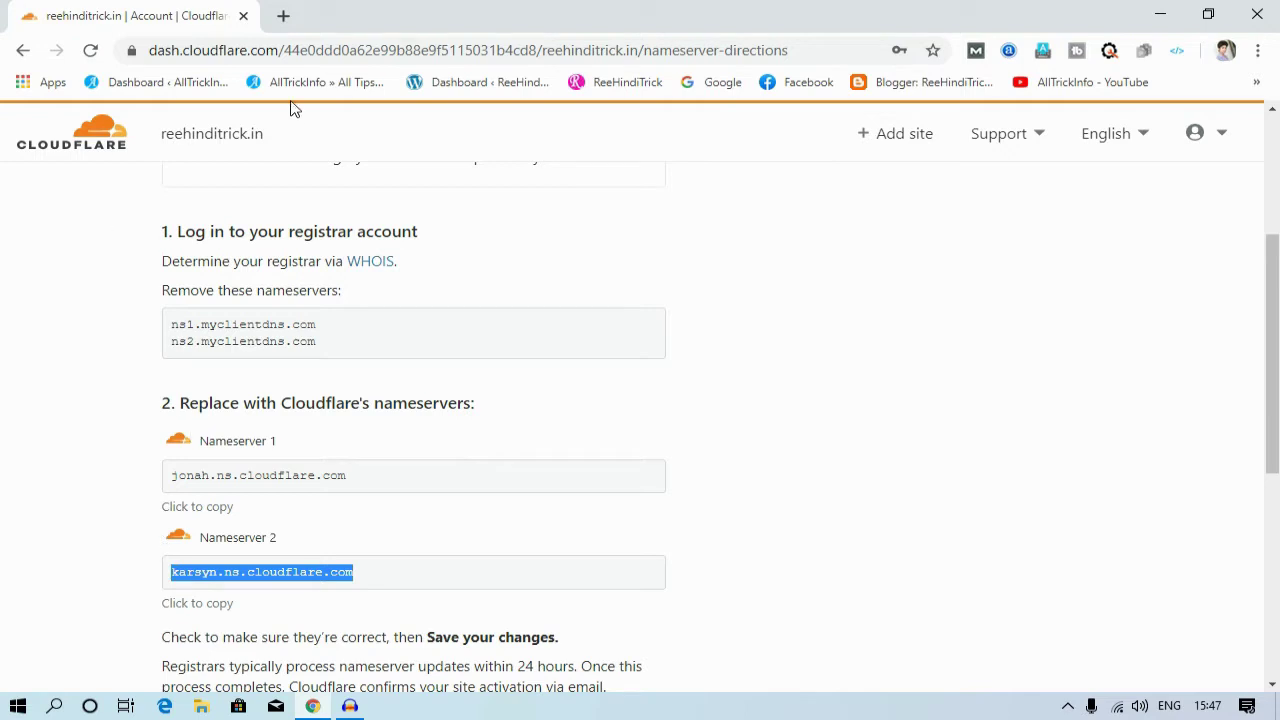
Step: Search Google in a new browser tab for "bigrock customer login", open BigRock's customer login page and sign in with the saved credentials
click(283, 16)
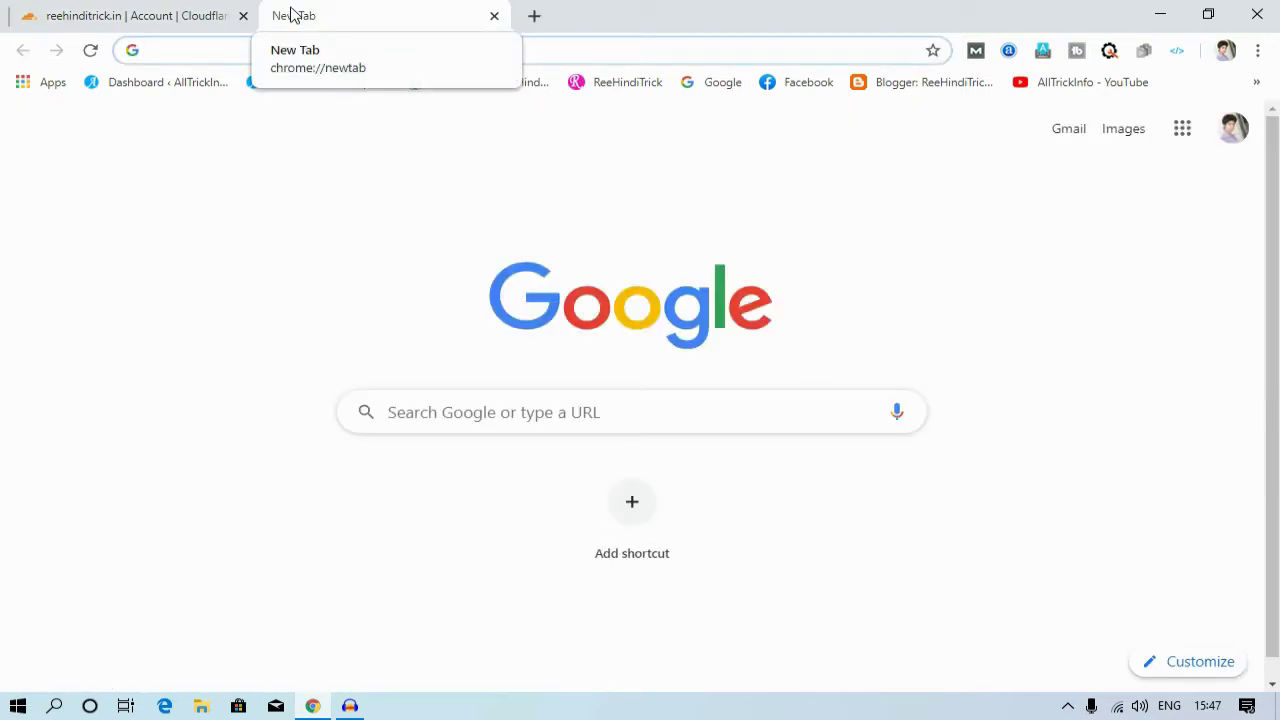
click(714, 84)
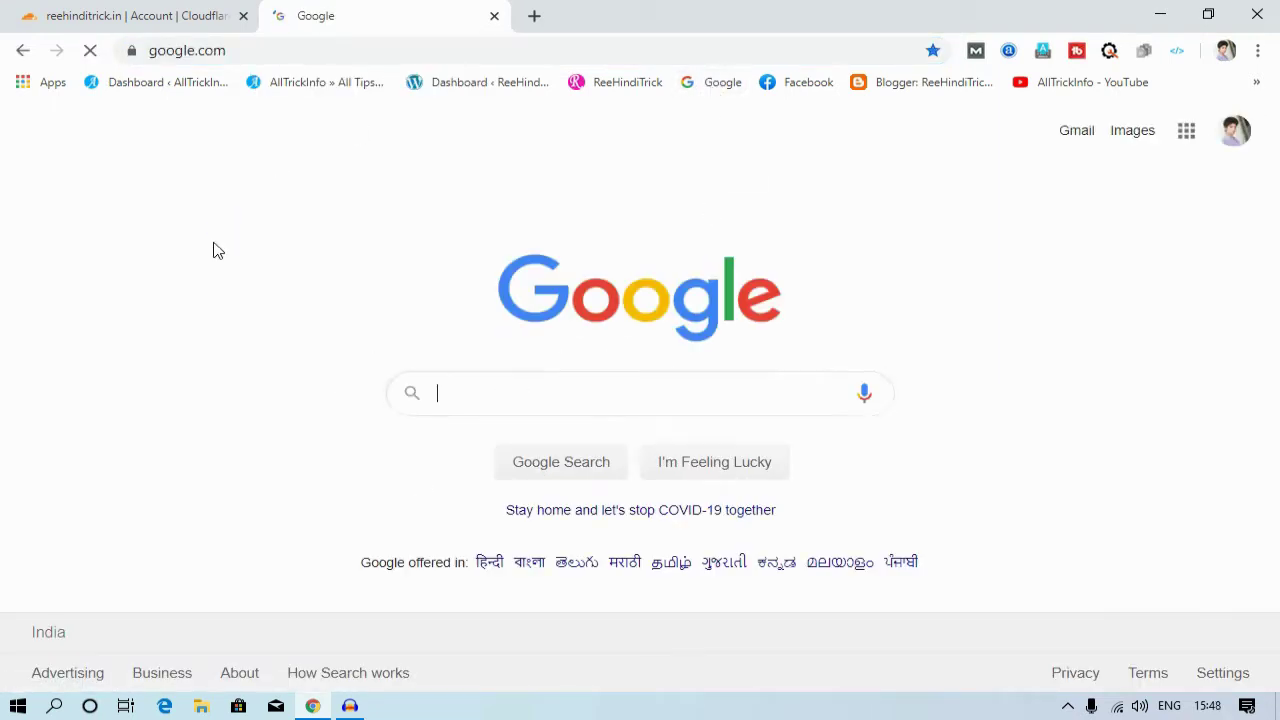
click(516, 398)
click(489, 436)
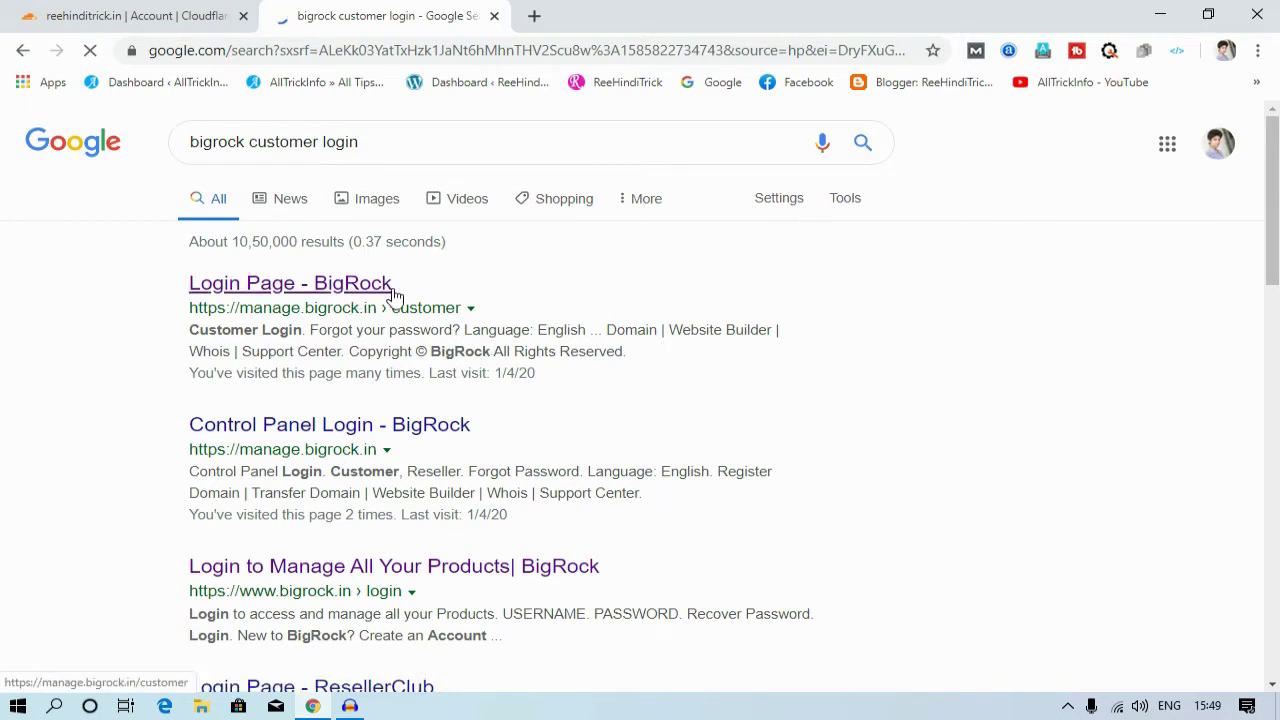
click(307, 305)
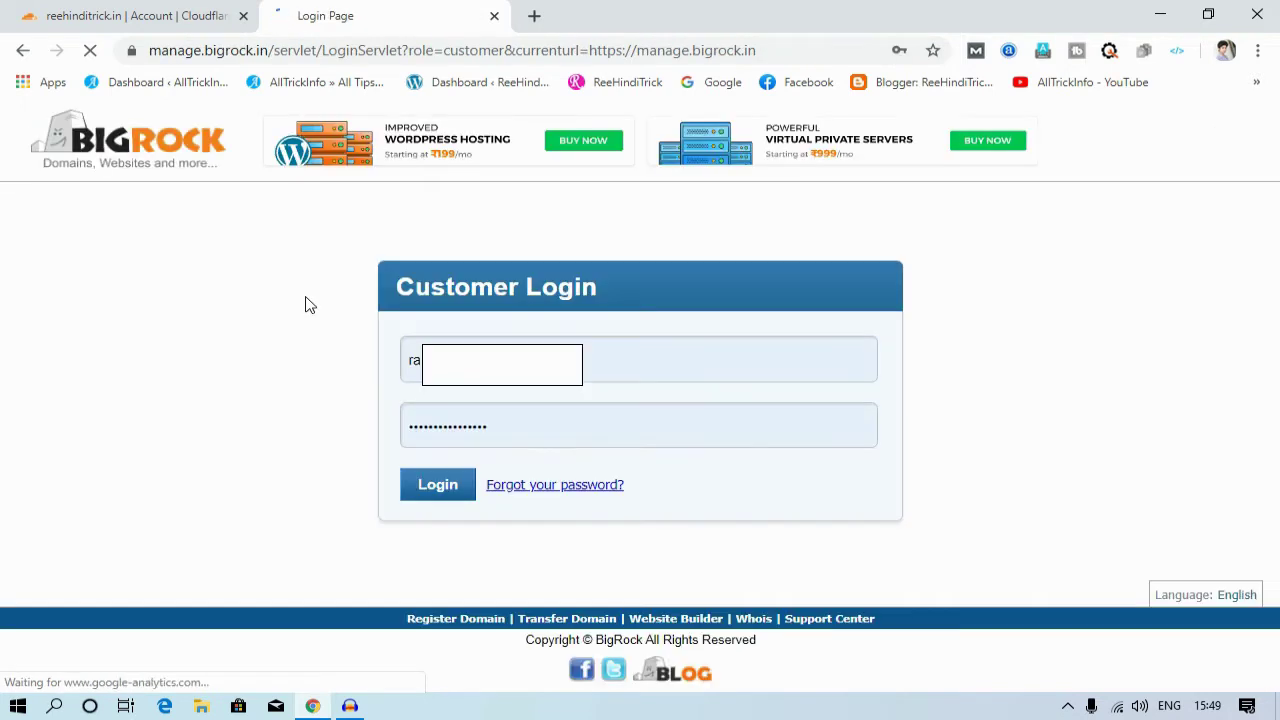
click(451, 492)
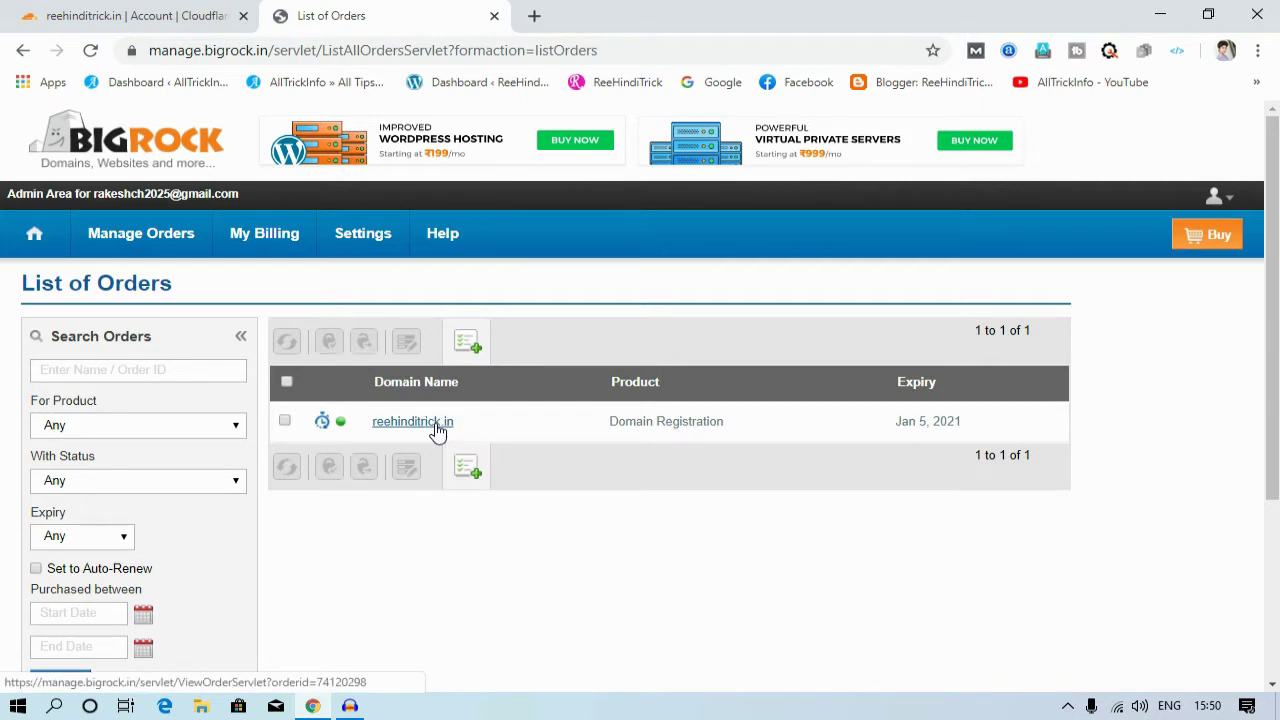
Step: Open the name server settings of the reehinditrick.in domain and clear Name Server 1 and Name Server 2
click(436, 426)
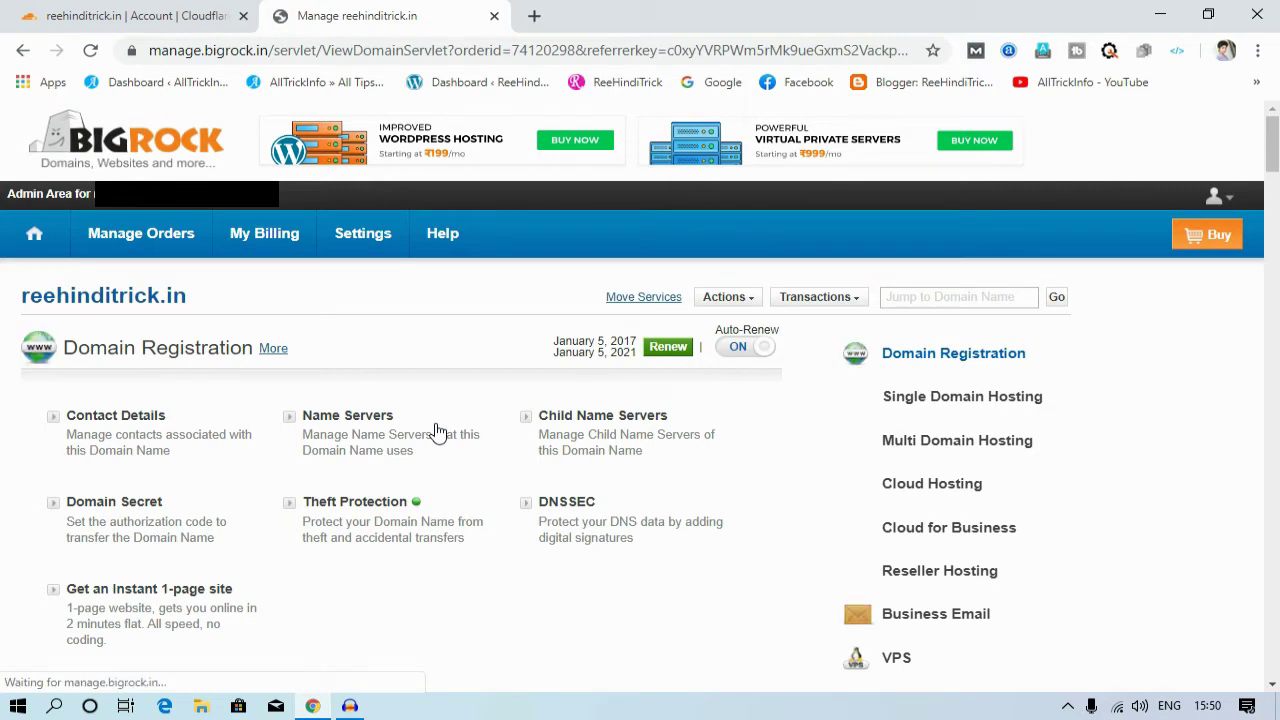
click(364, 418)
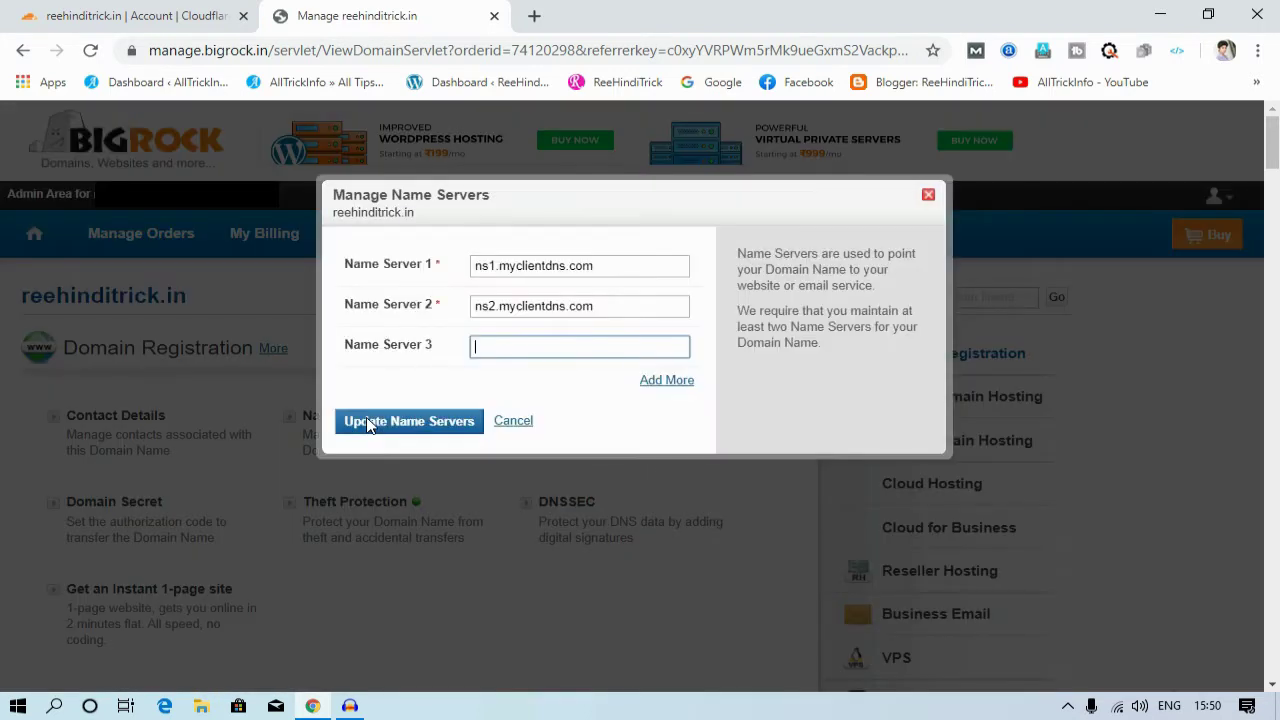
drag(614, 267, 465, 267)
scroll(465, 267, down, 2)
scroll(516, 413, up, 2)
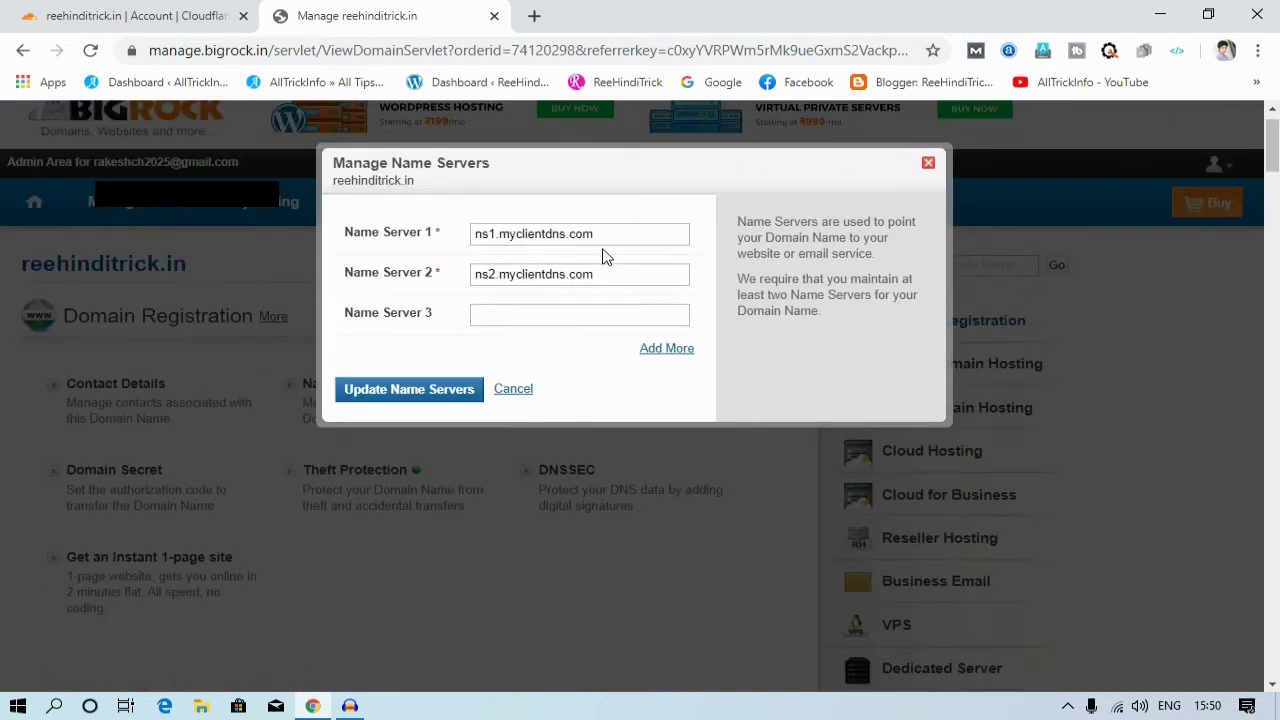
double_click(634, 232)
drag(624, 233, 476, 246)
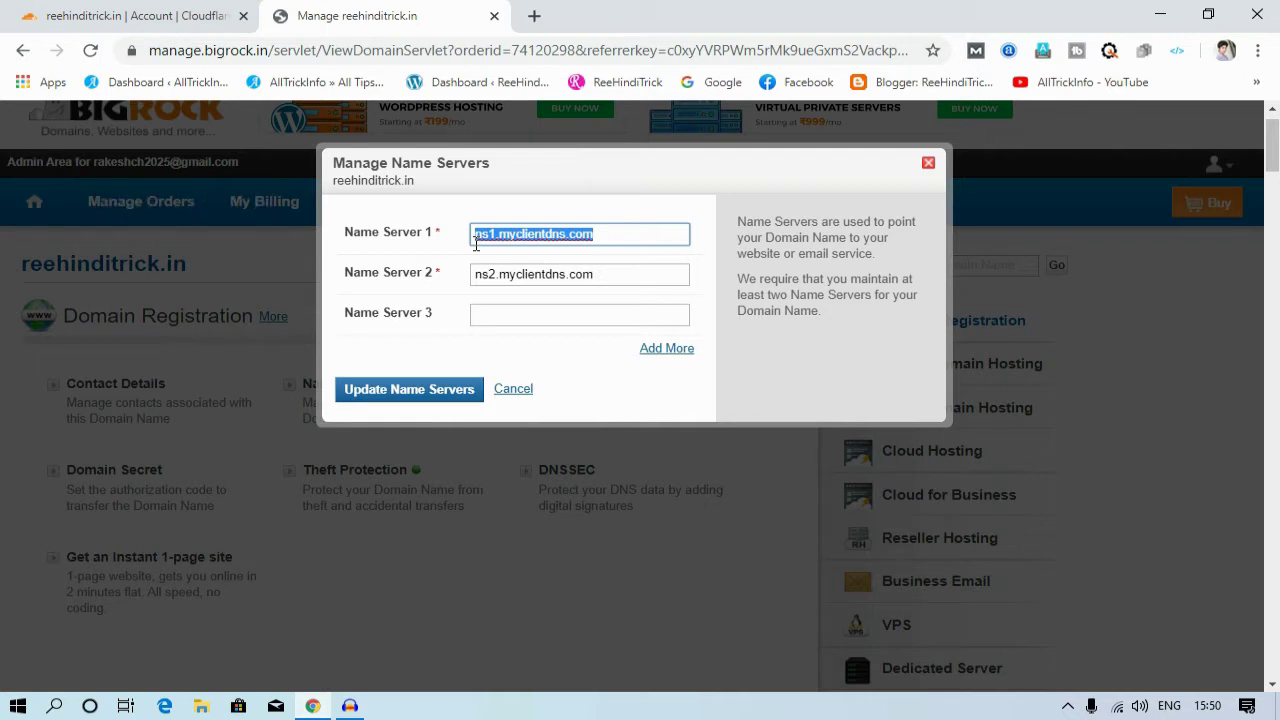
key(BackSpace)
drag(592, 277, 471, 294)
key(BackSpace)
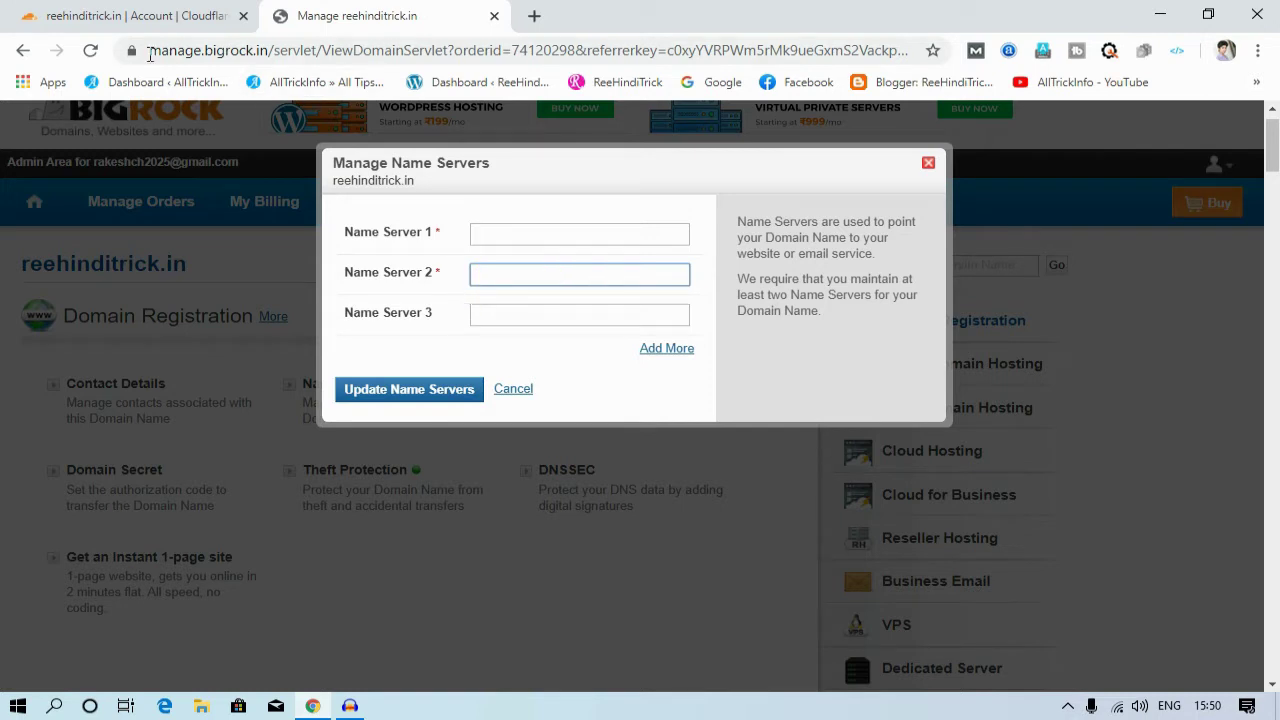
Step: Copy Cloudflare's first nameserver, jonah.ns.cloudflare.com, into BigRock's Name Server 1
click(134, 20)
scroll(423, 340, down, 1)
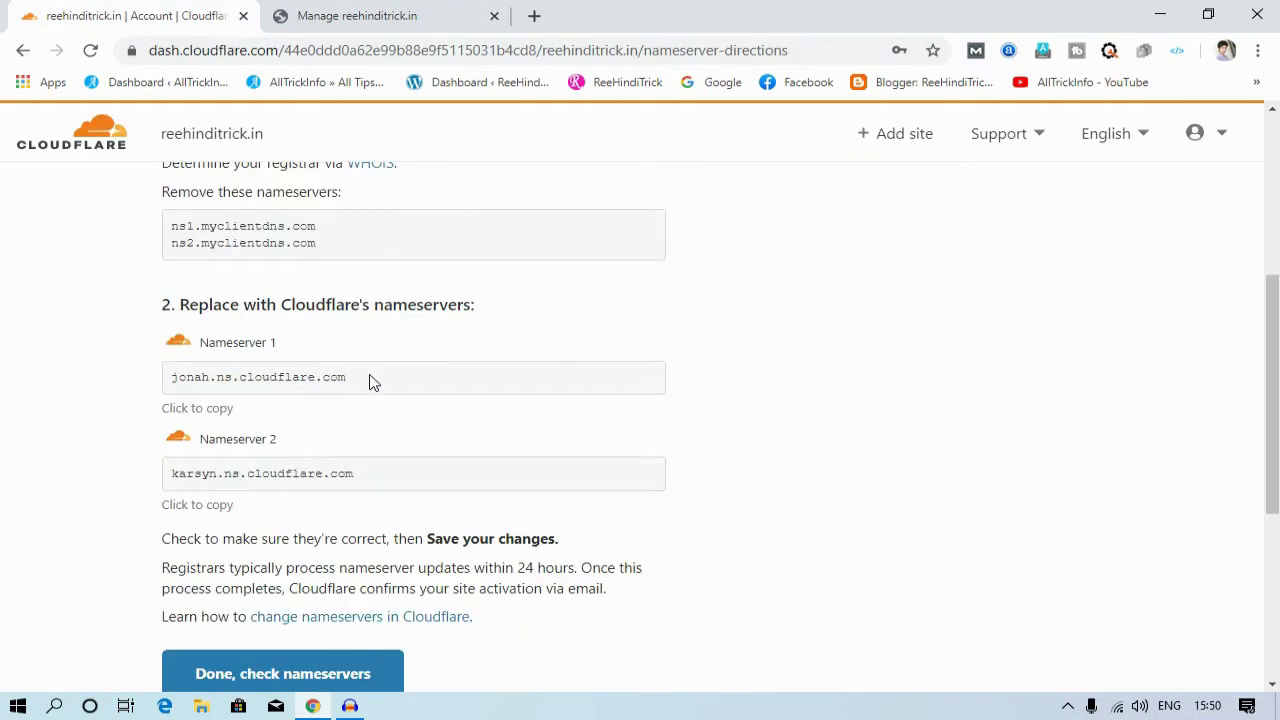
drag(369, 381, 172, 383)
key(ctrl+c)
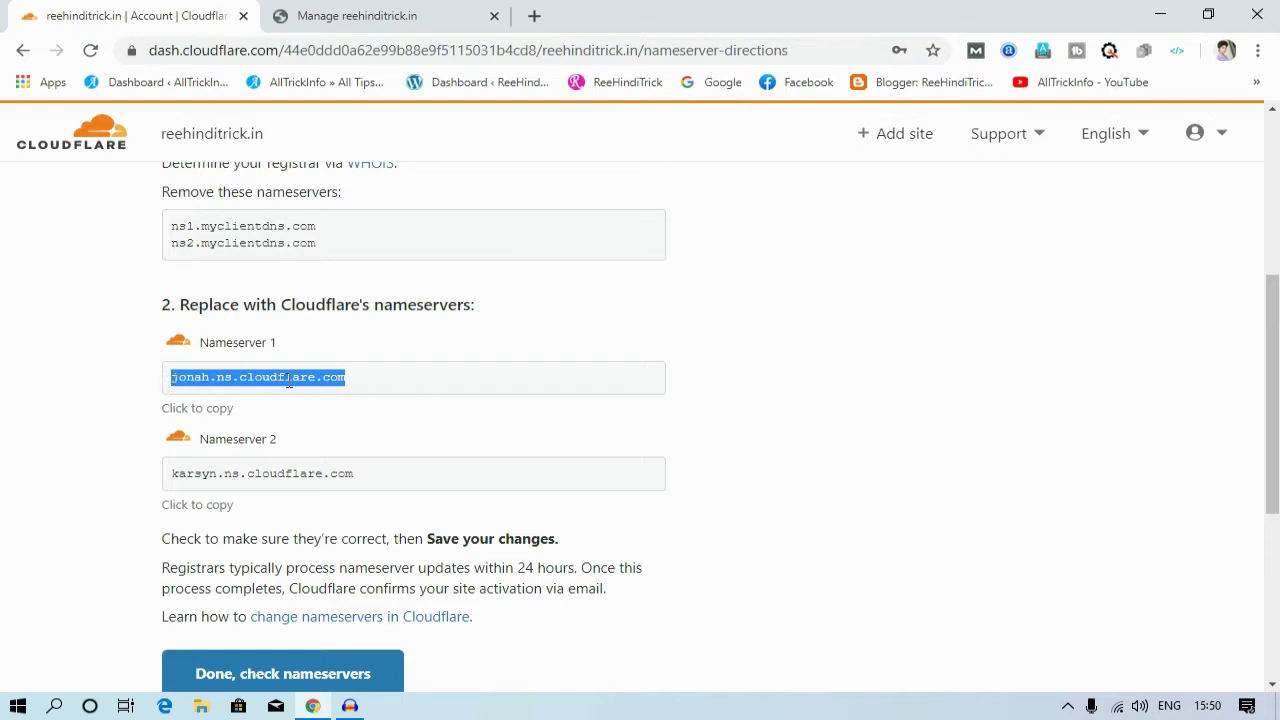
click(400, 20)
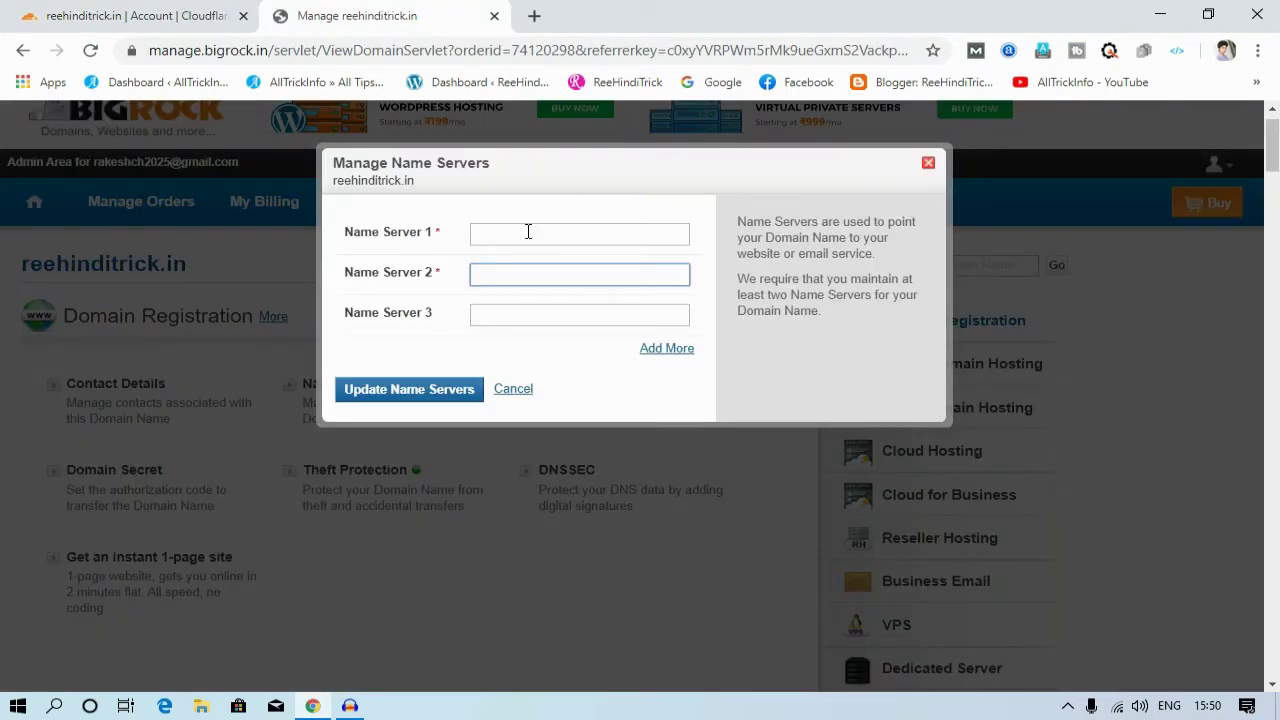
click(528, 231)
key(ctrl+v)
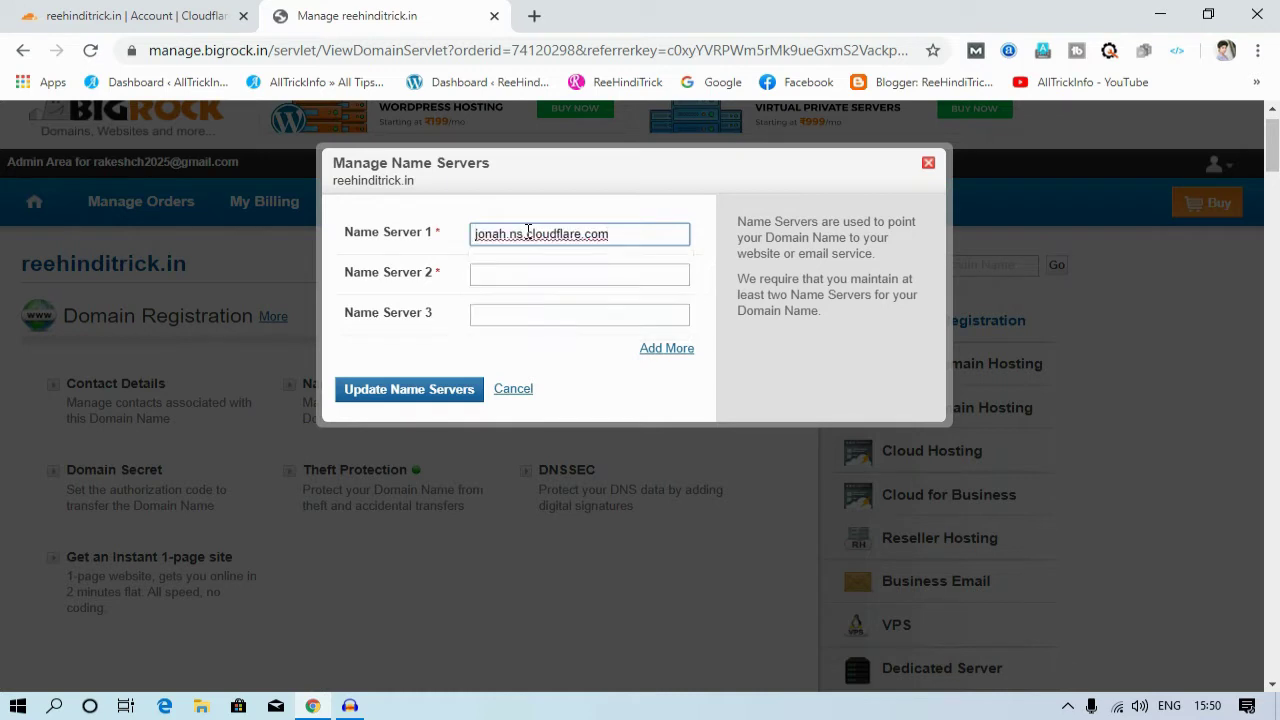
Step: Copy Cloudflare's second nameserver, karsyn.ns.cloudflare.com, into BigRock's Name Server 2
click(130, 15)
drag(358, 474, 171, 474)
key(ctrl+c)
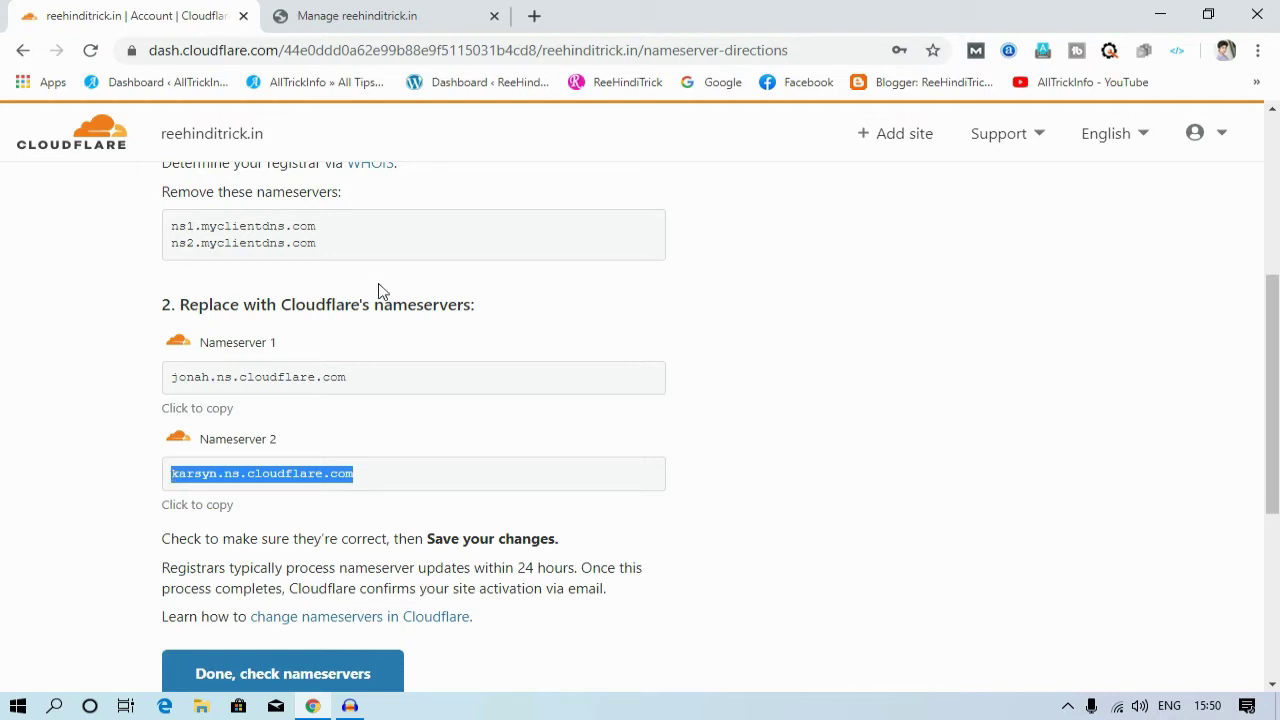
click(409, 16)
click(517, 273)
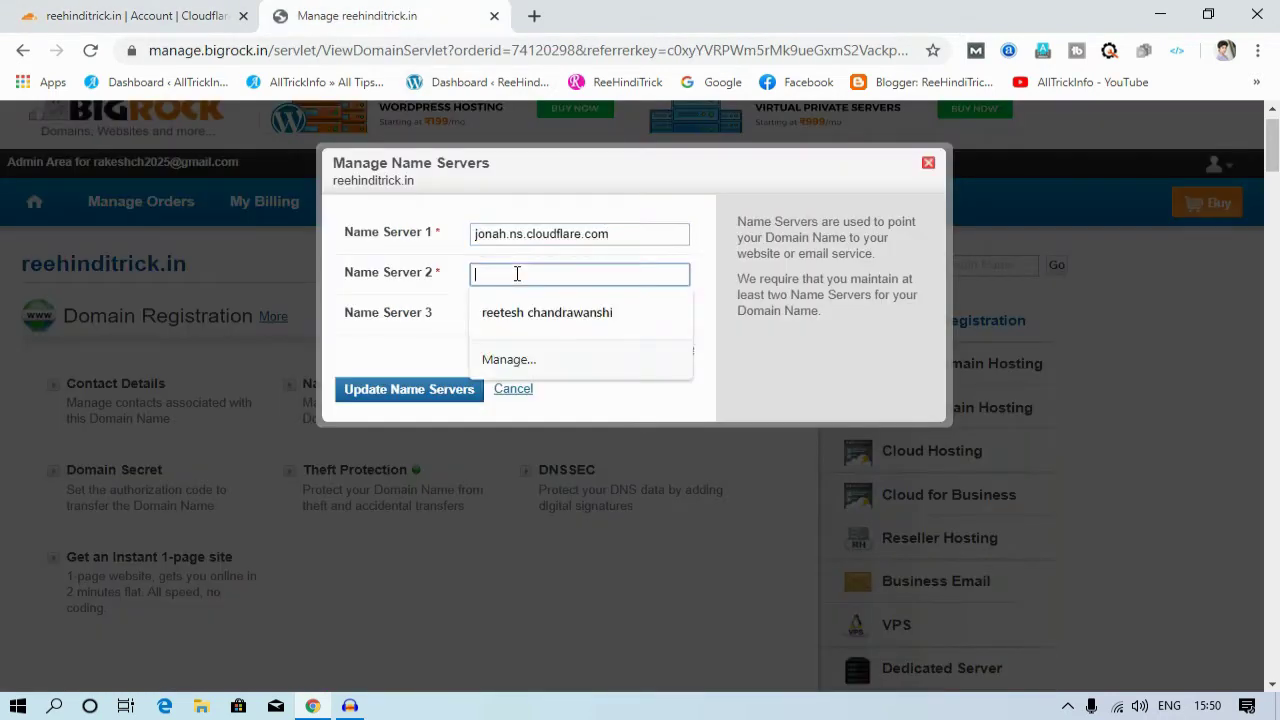
key(ctrl+v)
click(817, 362)
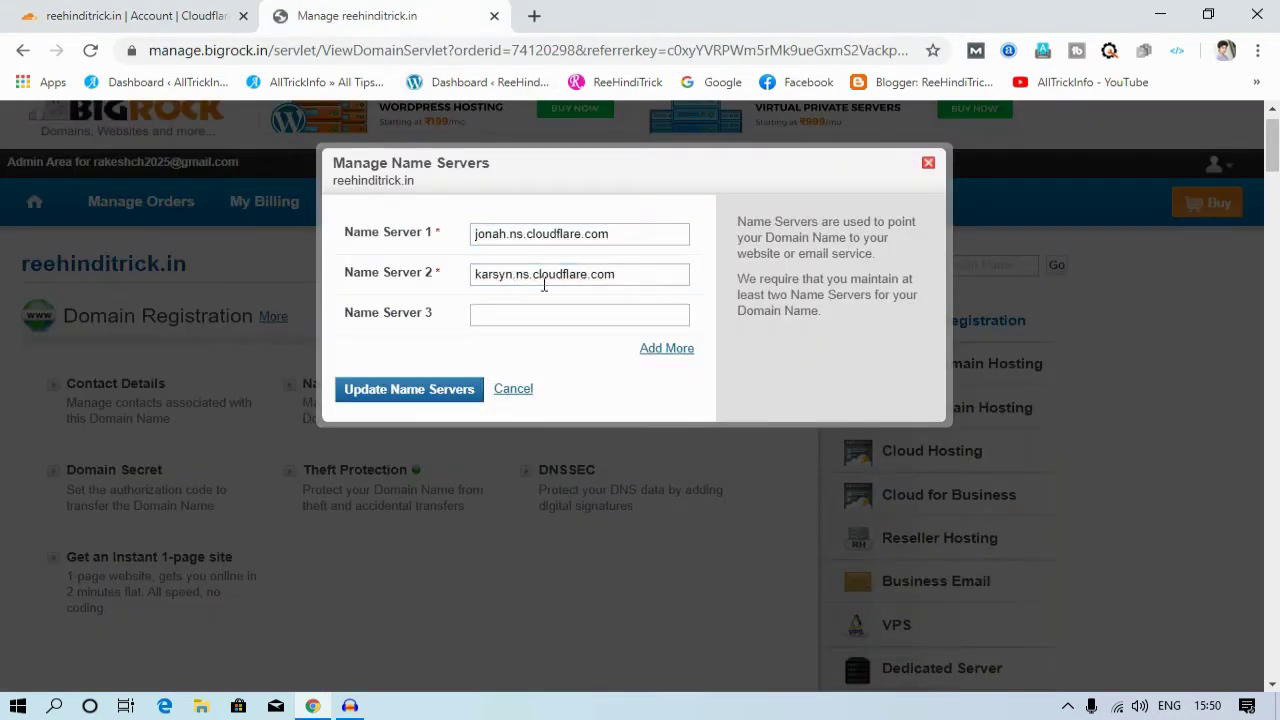
Step: Submit the name server update for reehinditrick.in, then reopen the settings to check the saved entries and close them
click(410, 400)
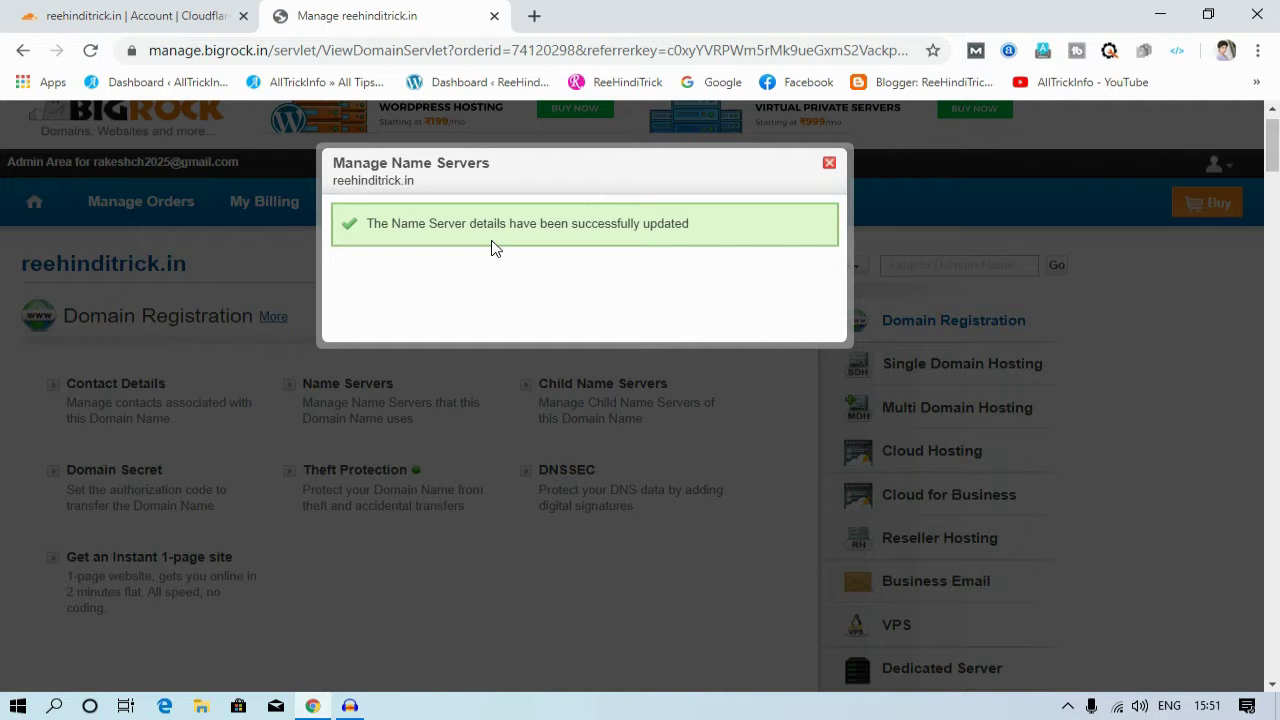
click(829, 162)
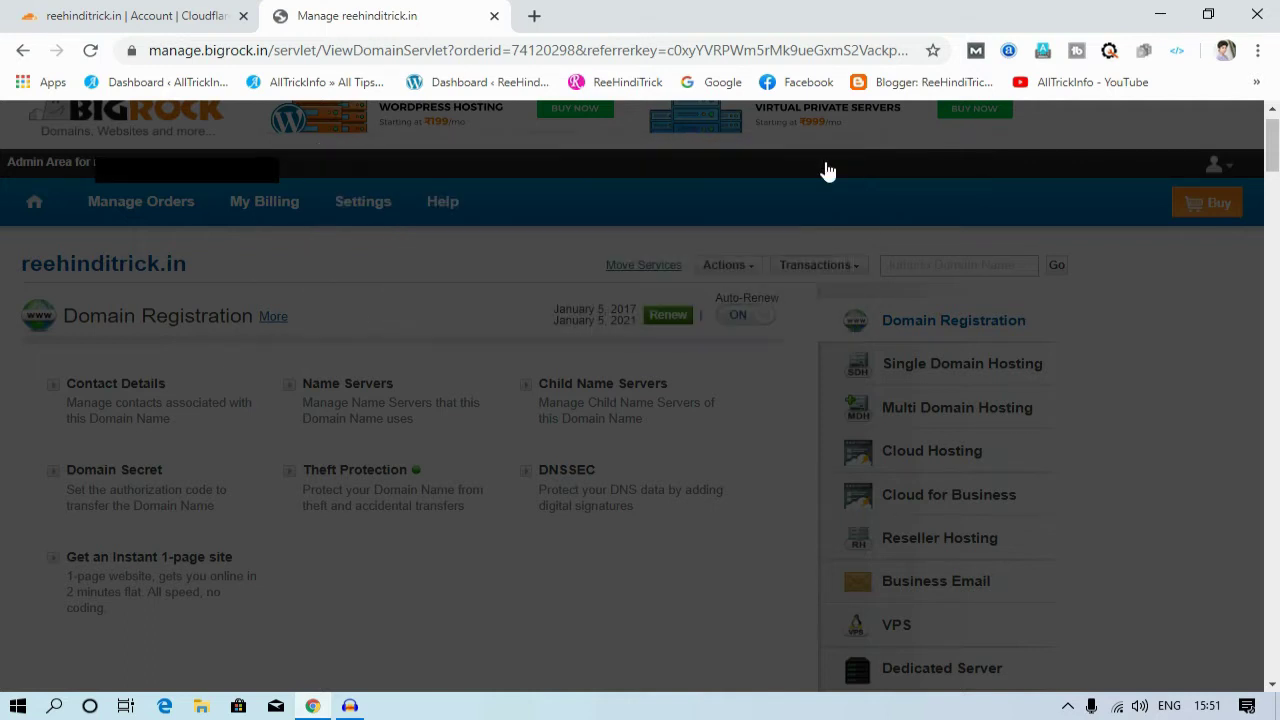
scroll(826, 451, up, 1)
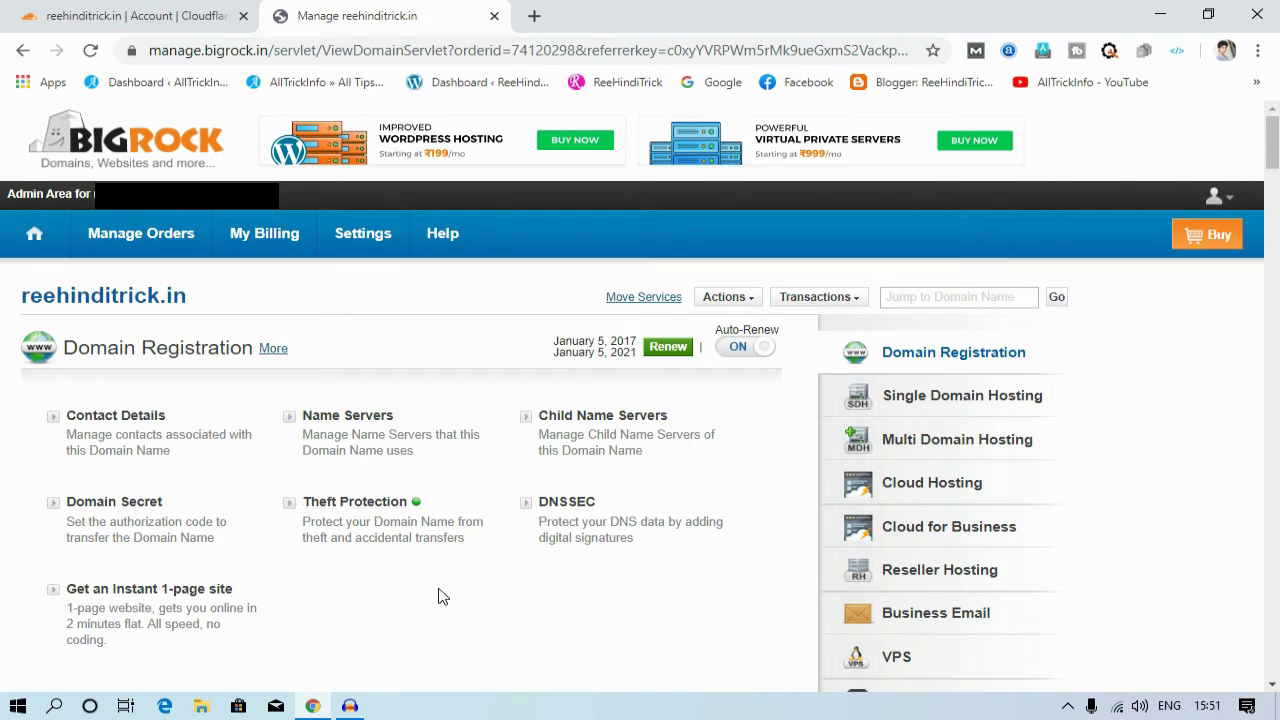
click(372, 416)
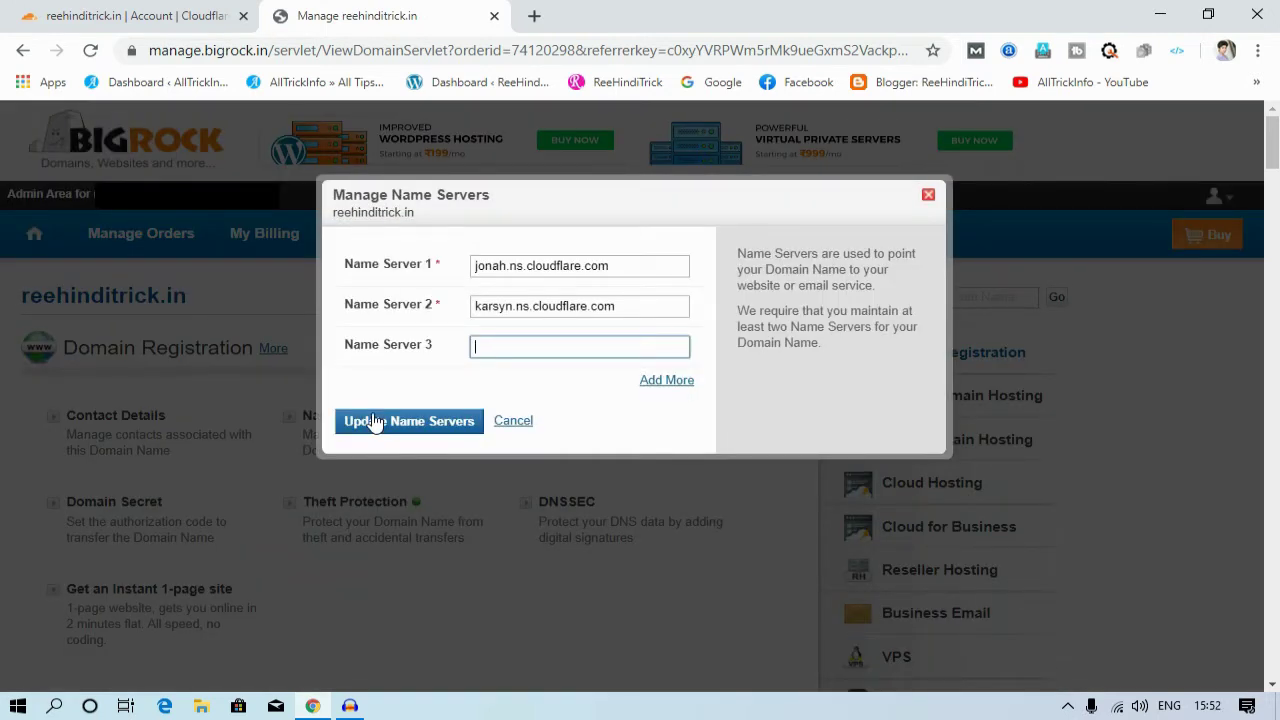
click(929, 198)
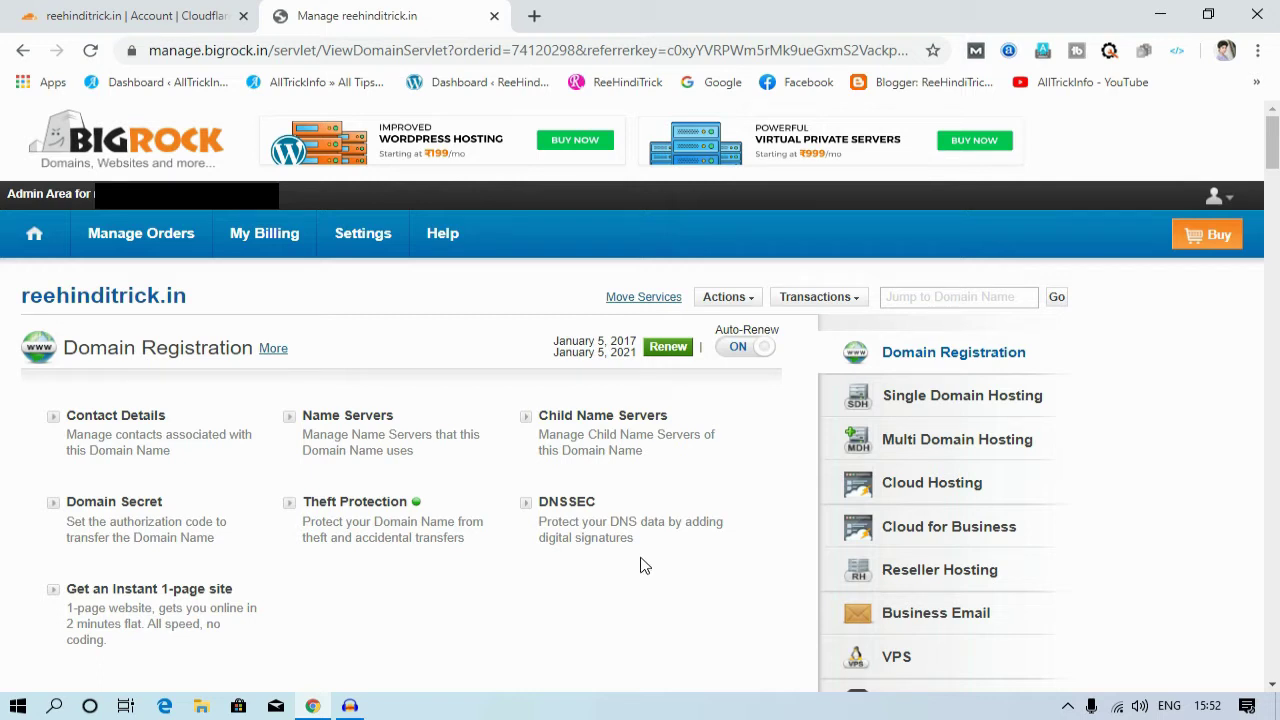
Step: Return to Cloudflare's nameserver instructions and confirm the nameserver change is done so Cloudflare checks the nameservers
click(100, 18)
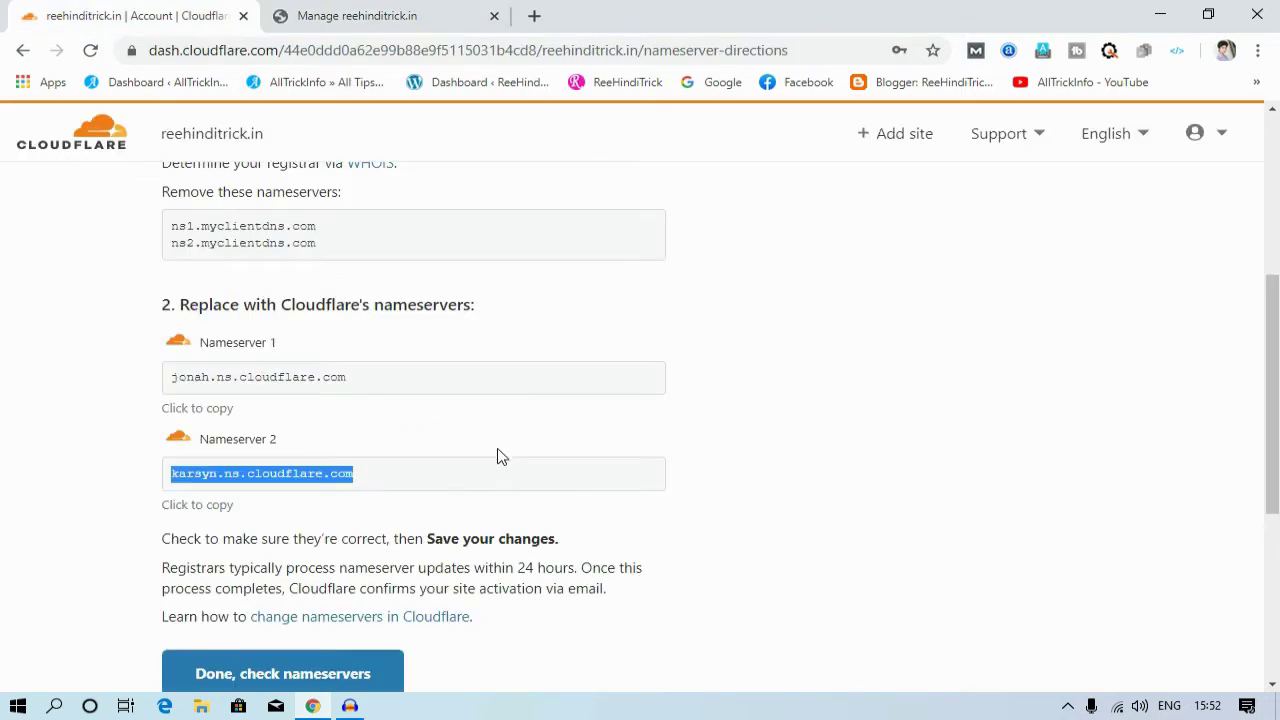
click(97, 474)
scroll(337, 457, down, 1)
scroll(361, 515, down, 1)
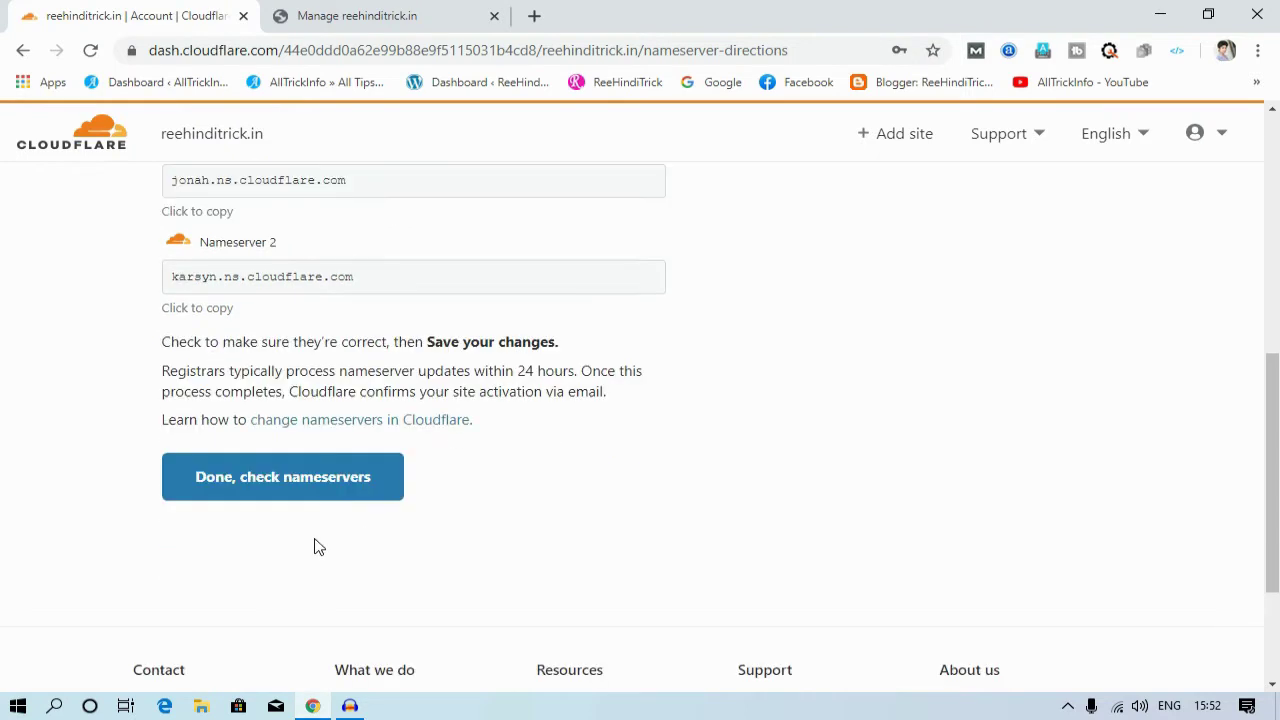
click(295, 490)
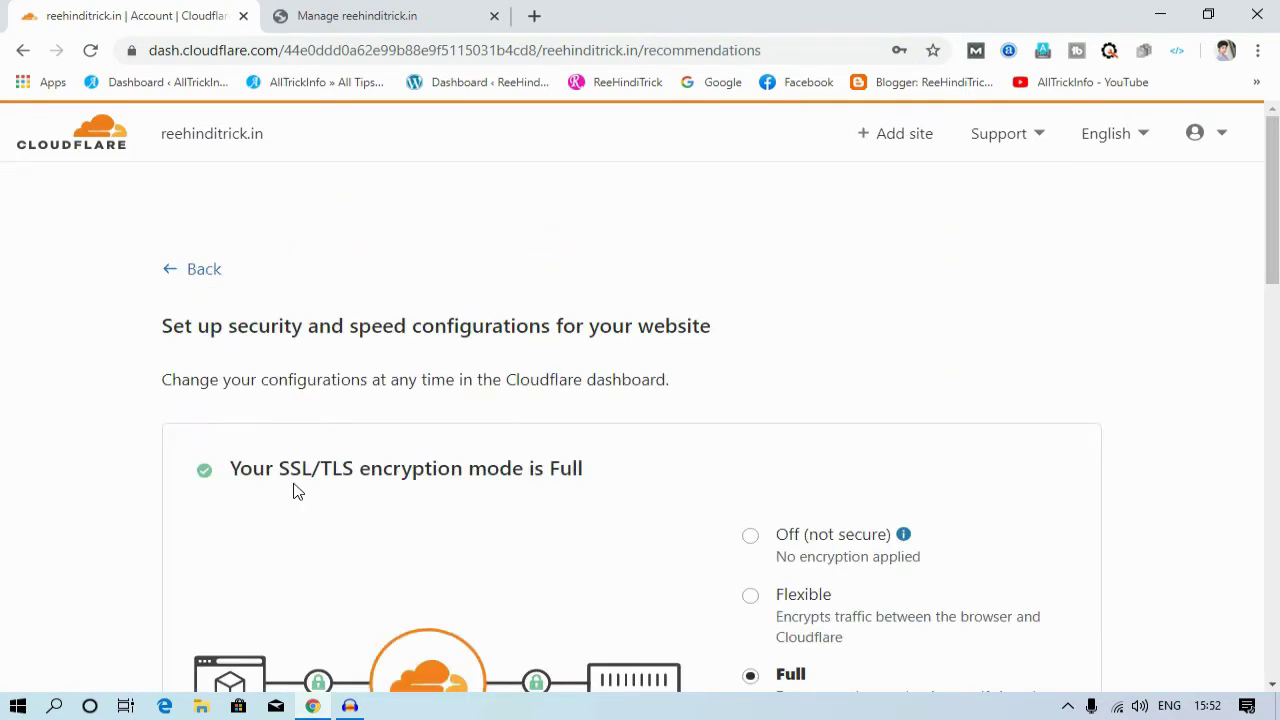
Step: Review the recommended security and speed configurations for reehinditrick.in and finish the setup without changing them
scroll(295, 490, down, 15)
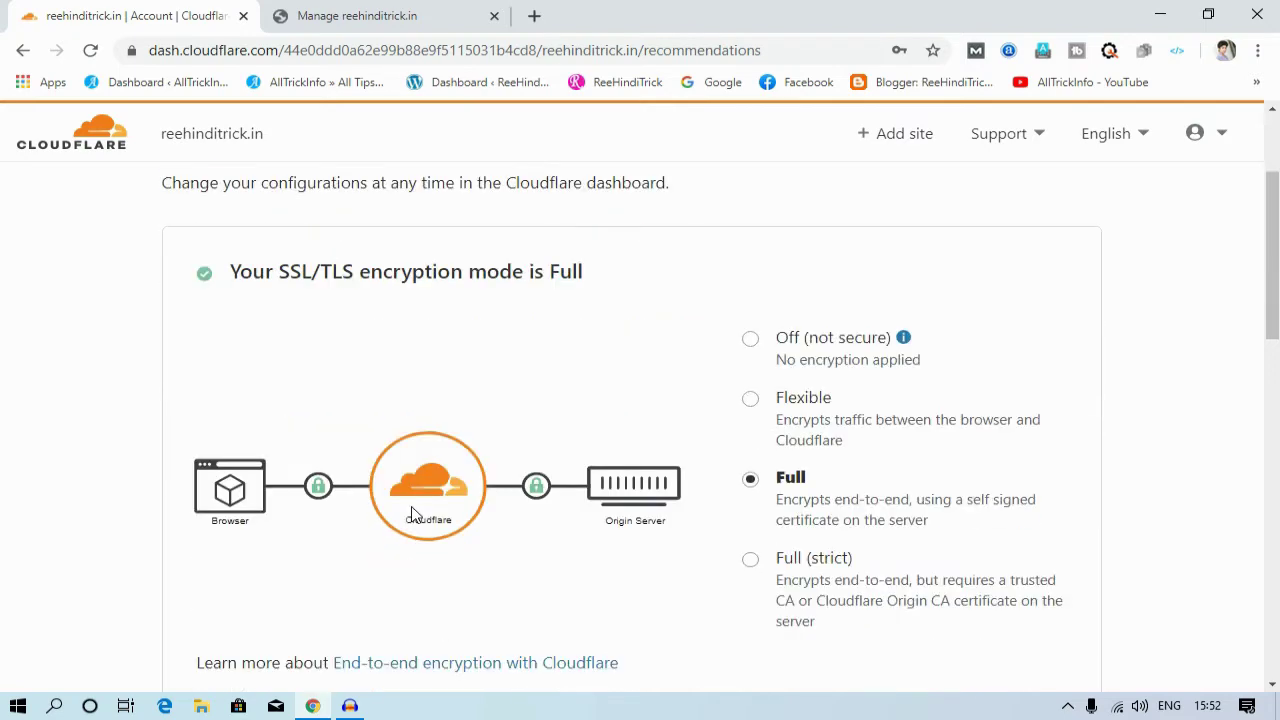
scroll(552, 555, up, 15)
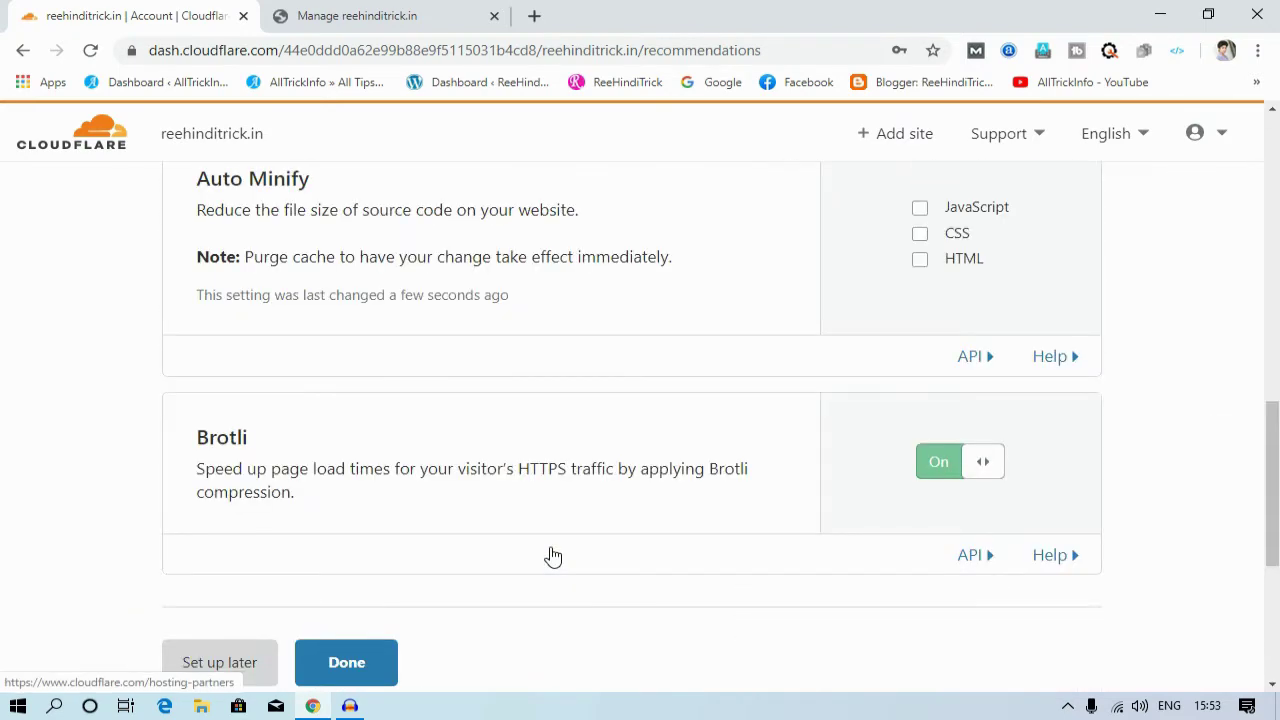
scroll(815, 450, down, 12)
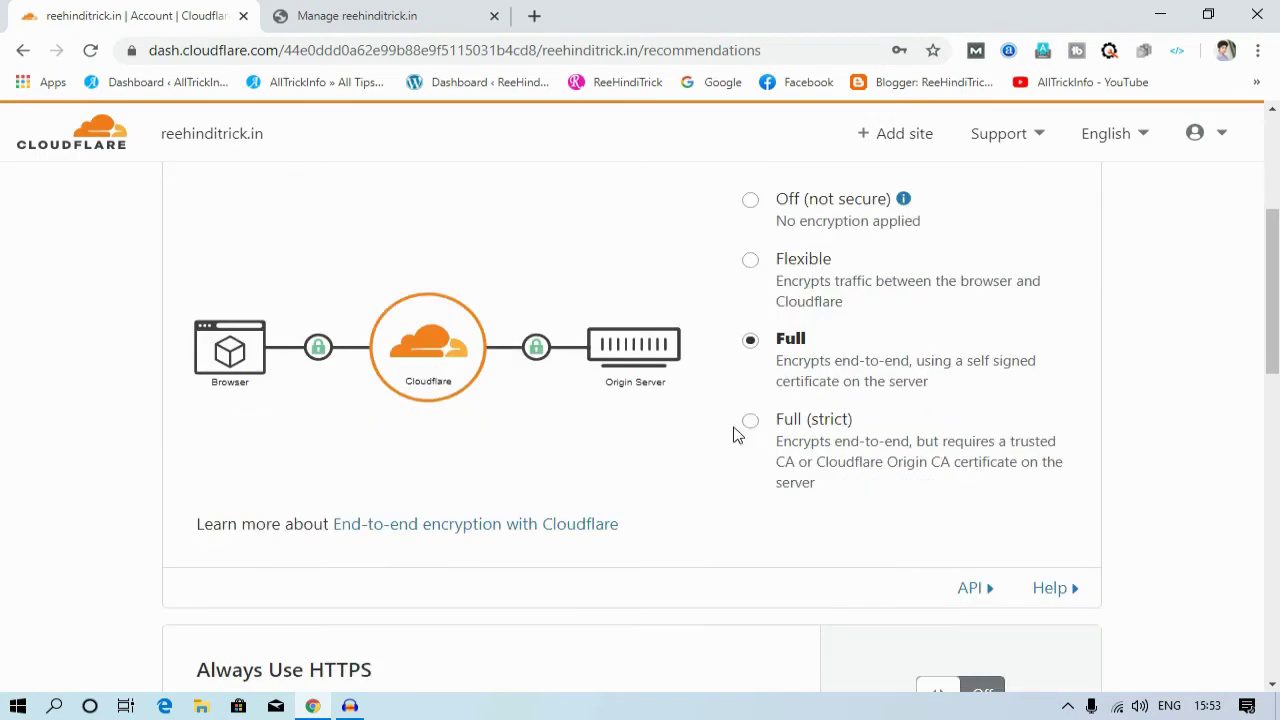
scroll(611, 514, up, 3)
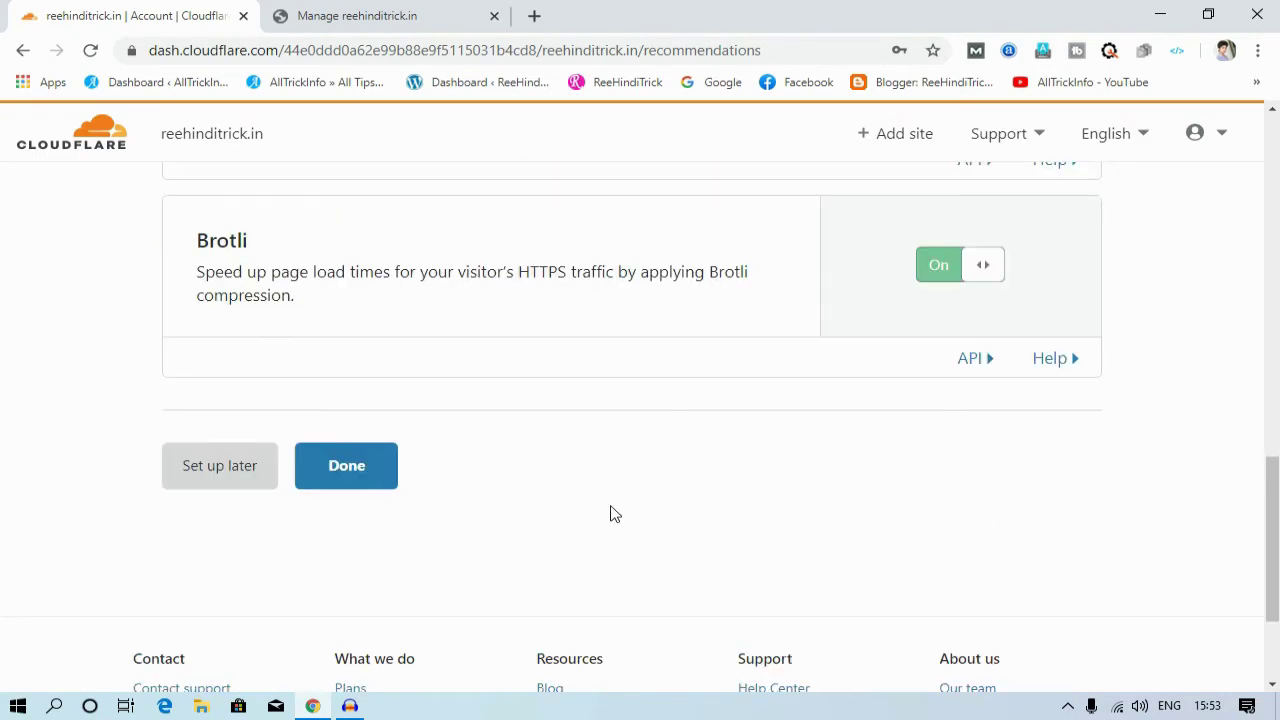
scroll(743, 509, down, 2)
click(360, 481)
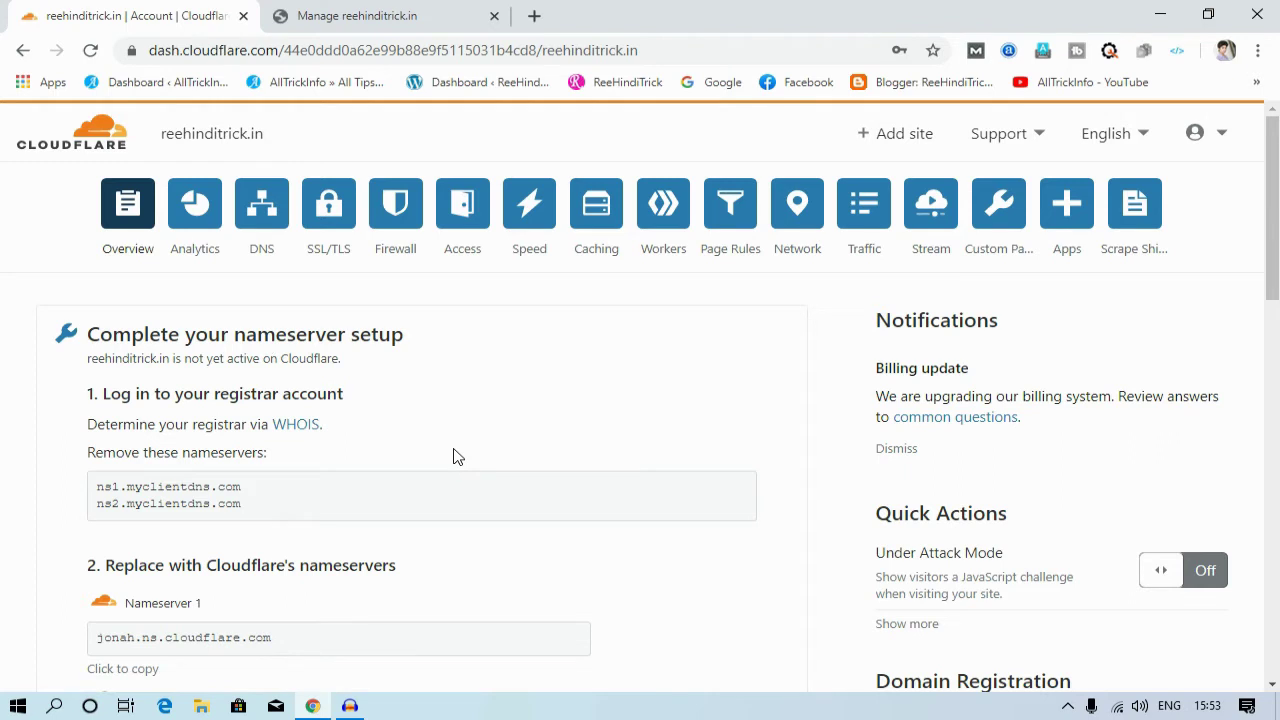
Step: Request an immediate nameserver re-check for reehinditrick.in from its Cloudflare overview
scroll(490, 405, down, 8)
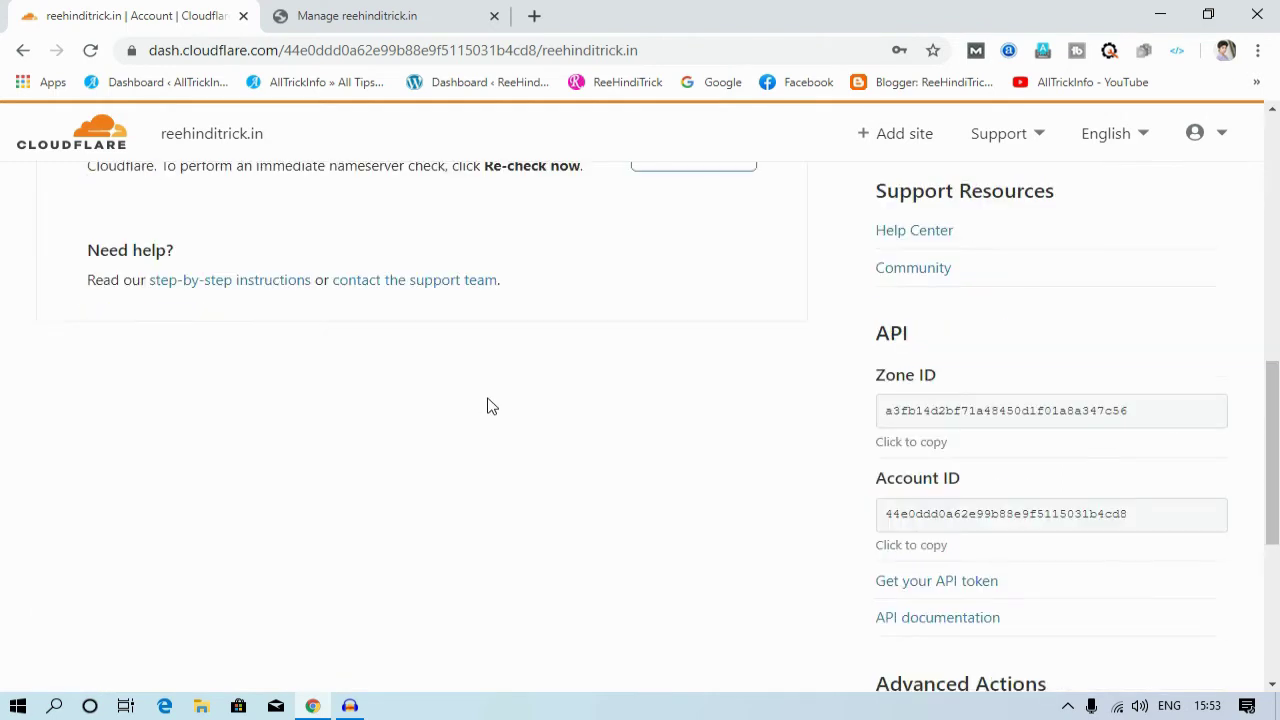
scroll(492, 410, up, 2)
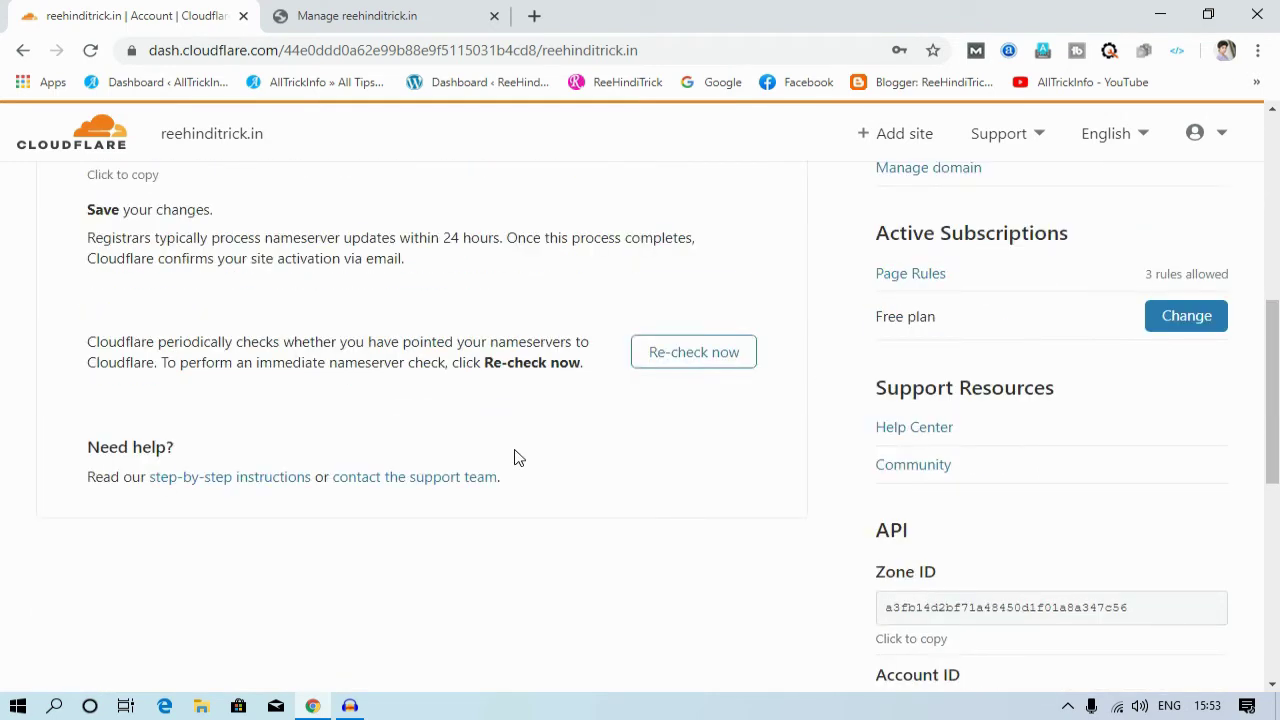
click(709, 367)
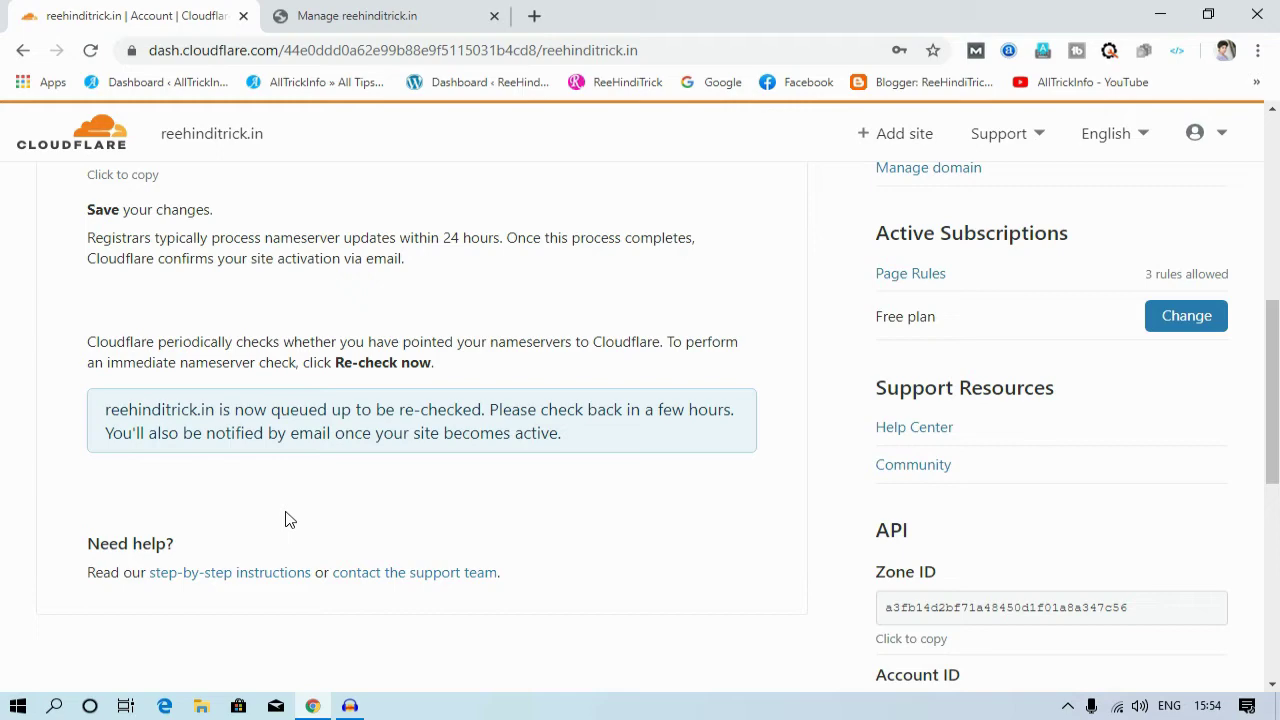
scroll(300, 520, up, 3)
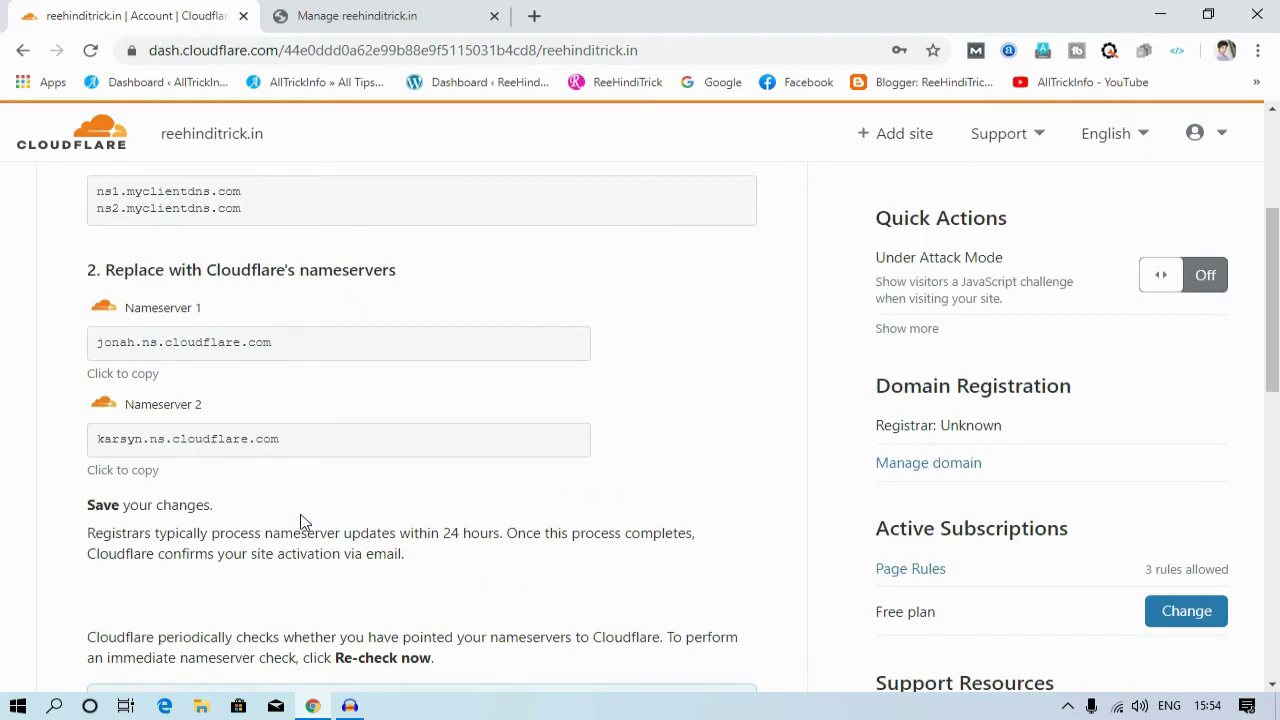
scroll(305, 522, down, 2)
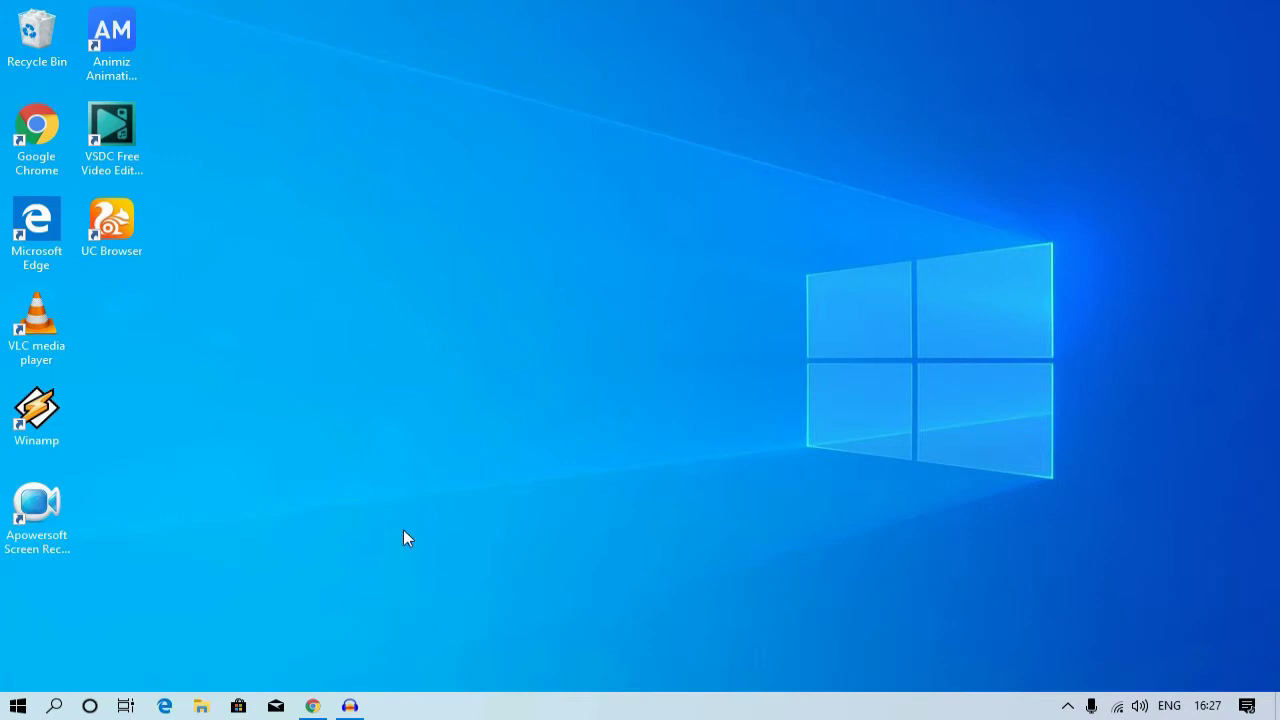
Step: Open cloudflare.com in Chrome and log in to the Cloudflare account
click(312, 706)
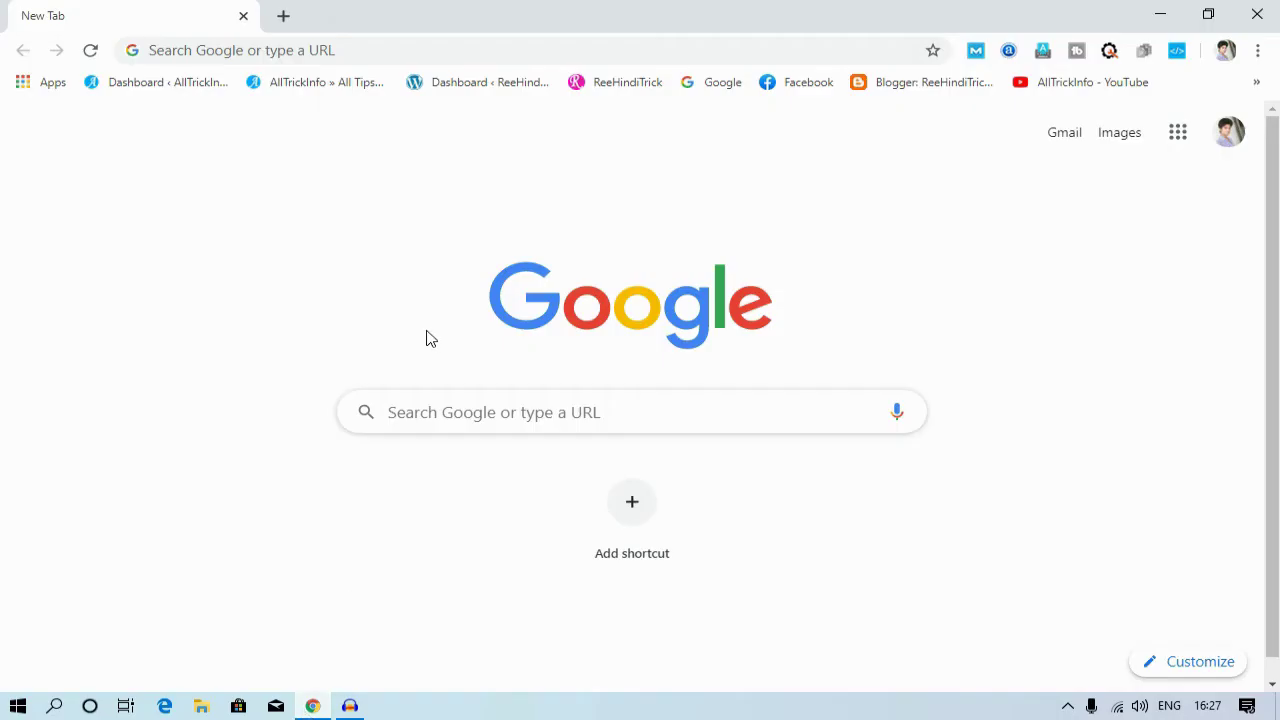
click(286, 244)
click(354, 44)
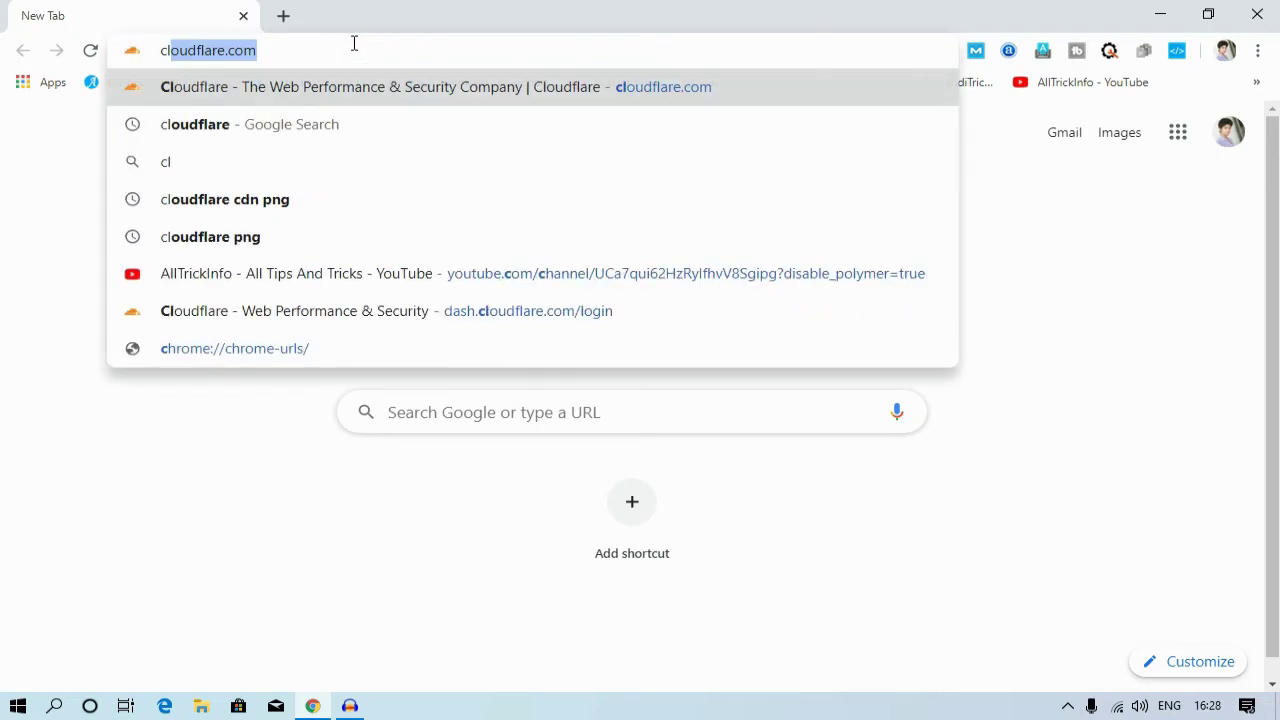
text(clou)
key(Return)
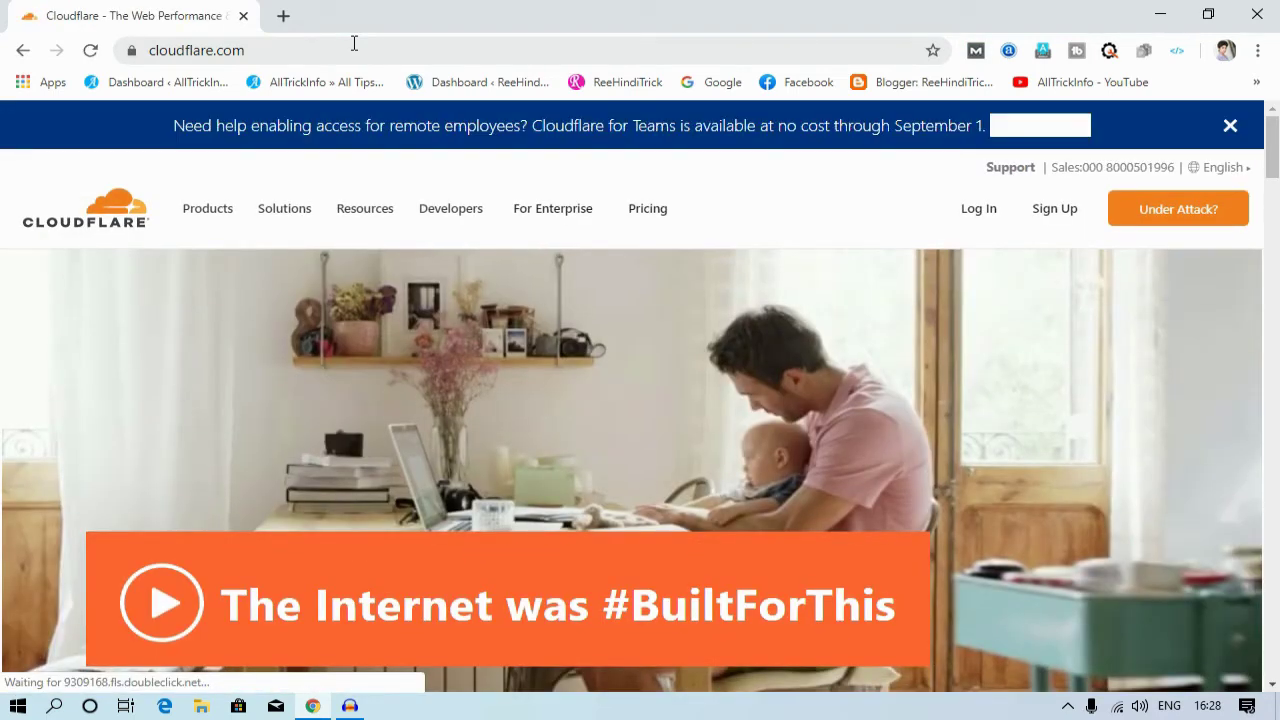
click(985, 212)
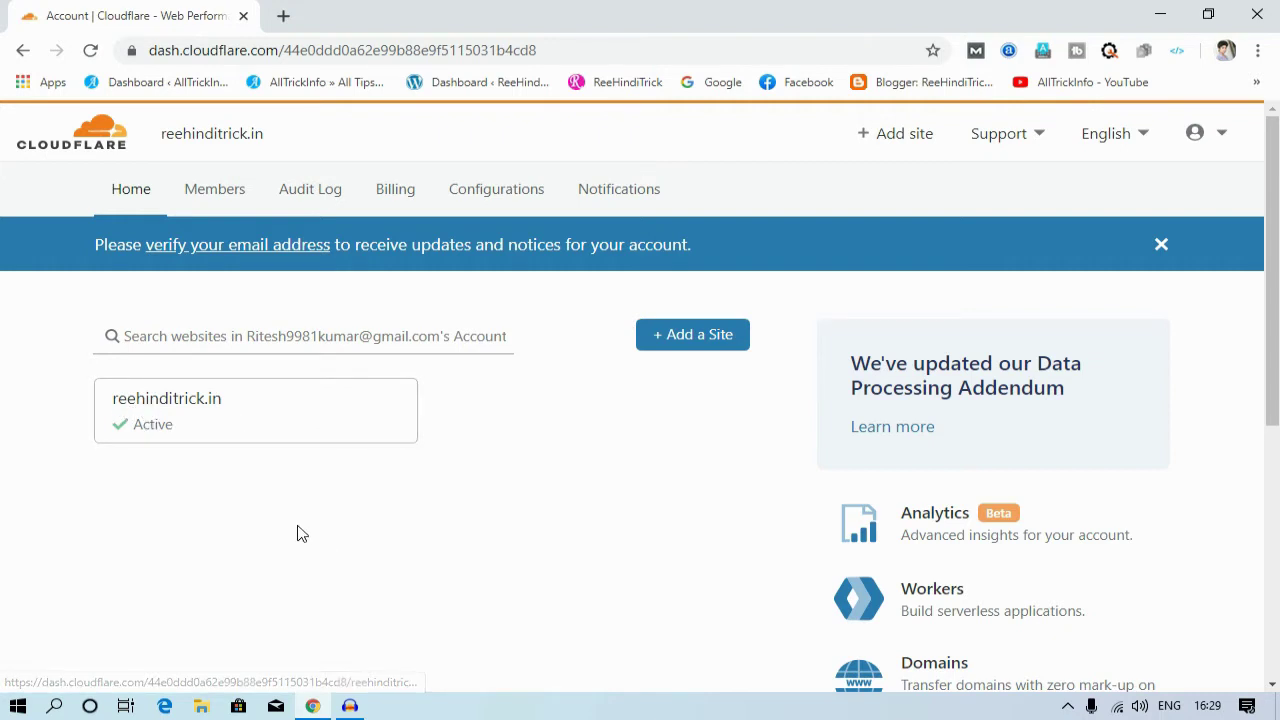
Step: Open the SSL/TLS settings of the reehinditrick.in site and select Full as the encryption mode
click(194, 408)
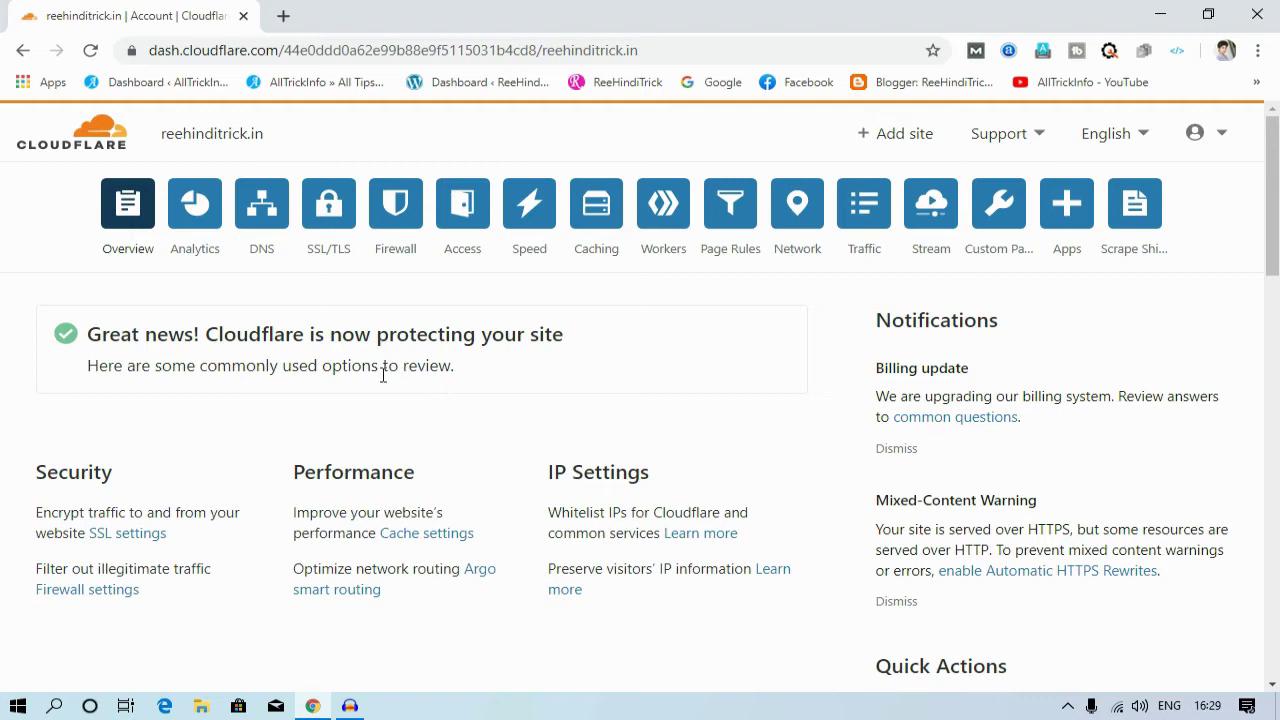
click(327, 231)
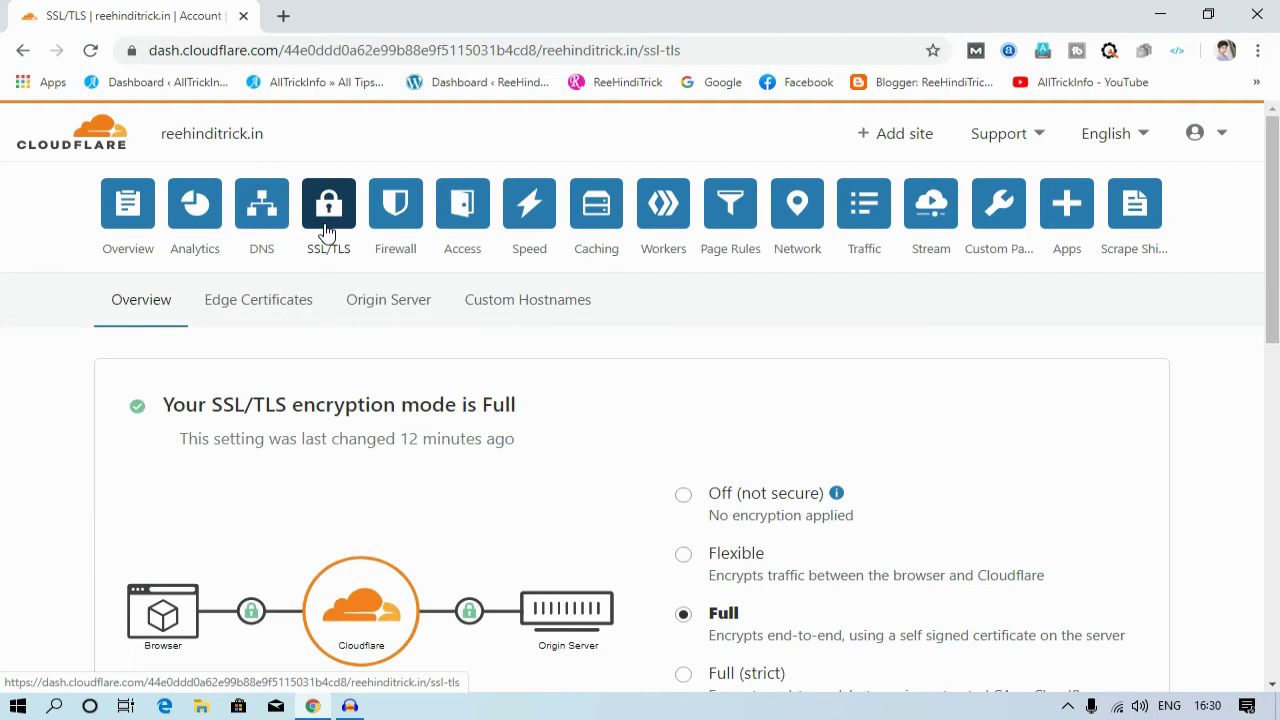
scroll(680, 363, down, 2)
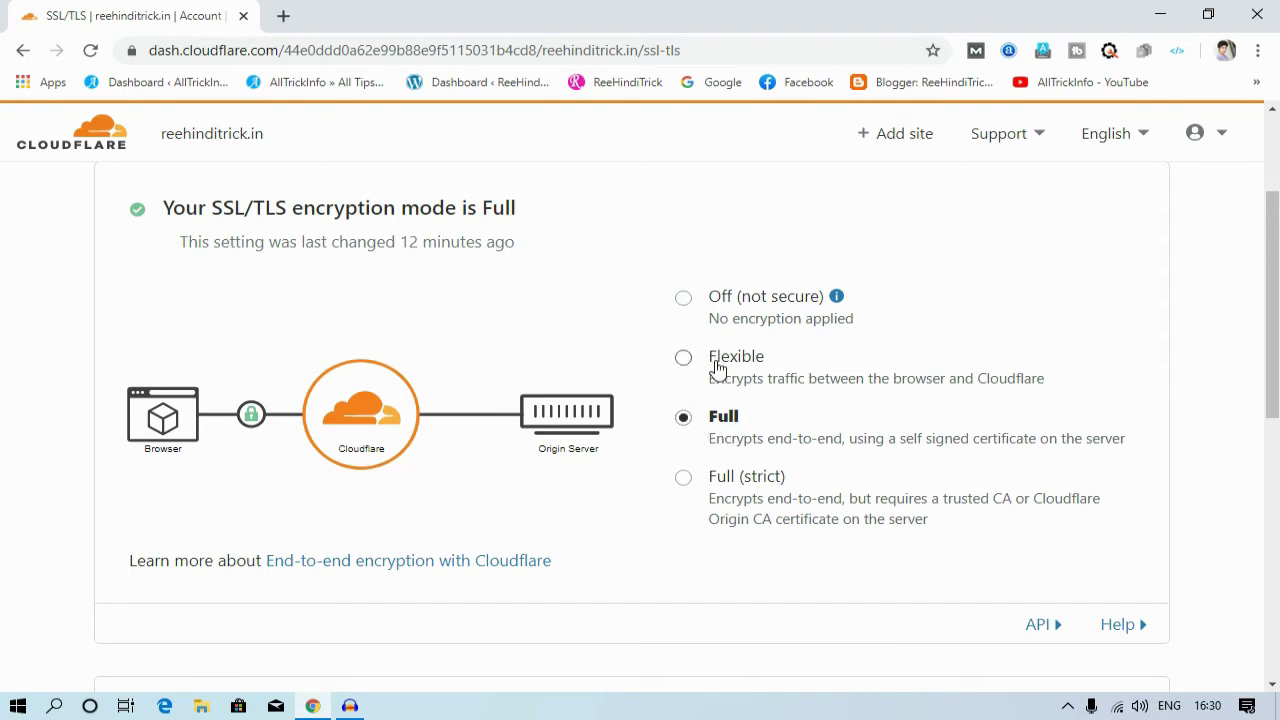
click(690, 421)
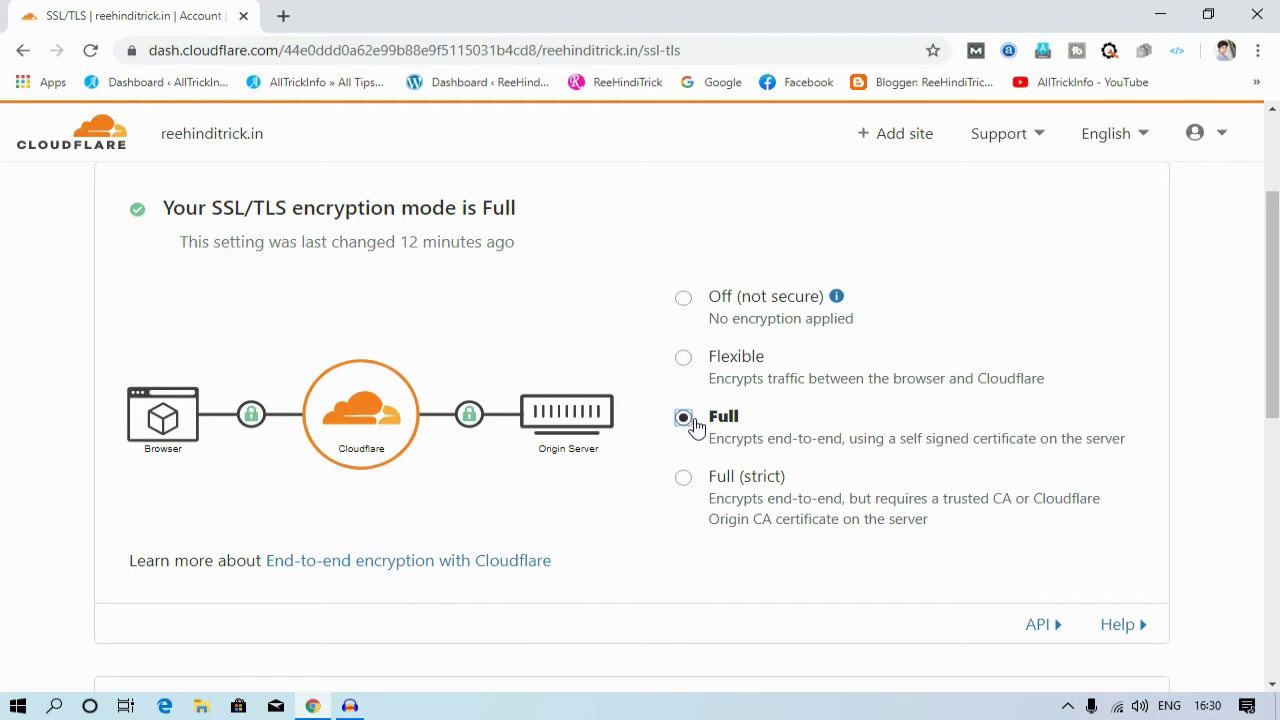
scroll(683, 478, up, 1)
scroll(683, 478, up, 1)
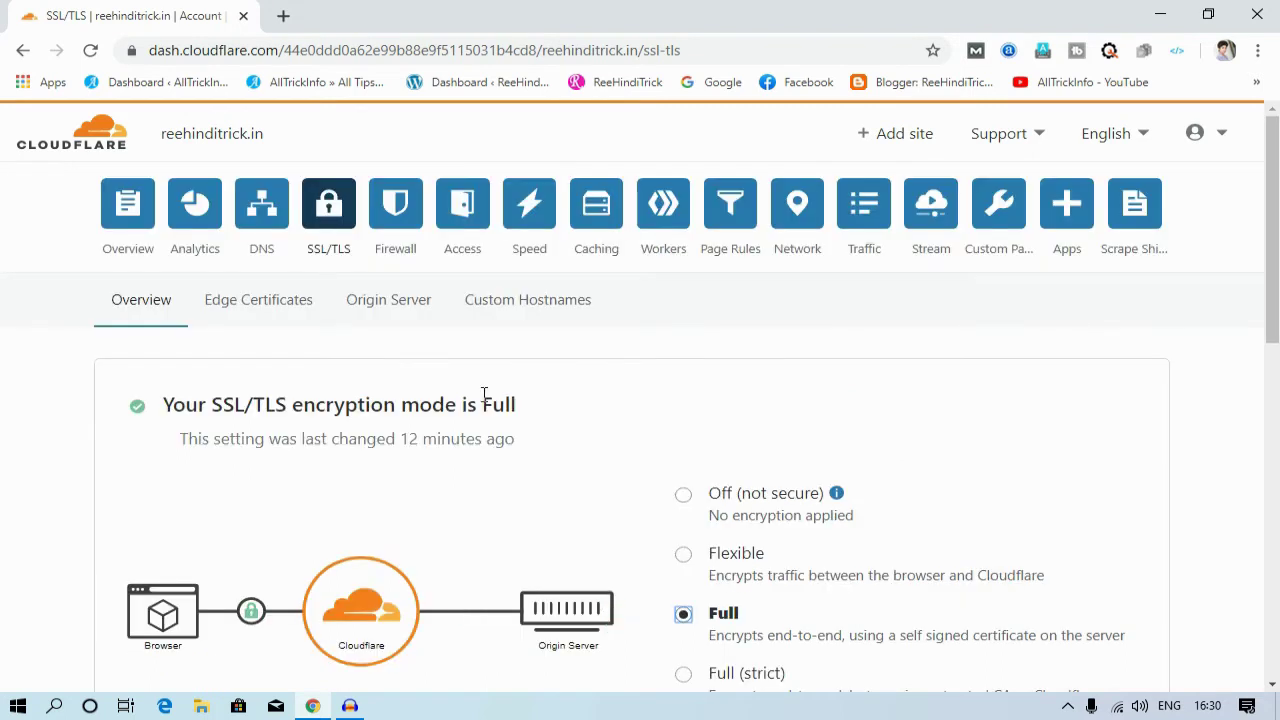
Step: Turn on Always Use HTTPS in the Edge Certificates settings of reehinditrick.in and look through the remaining options
click(252, 310)
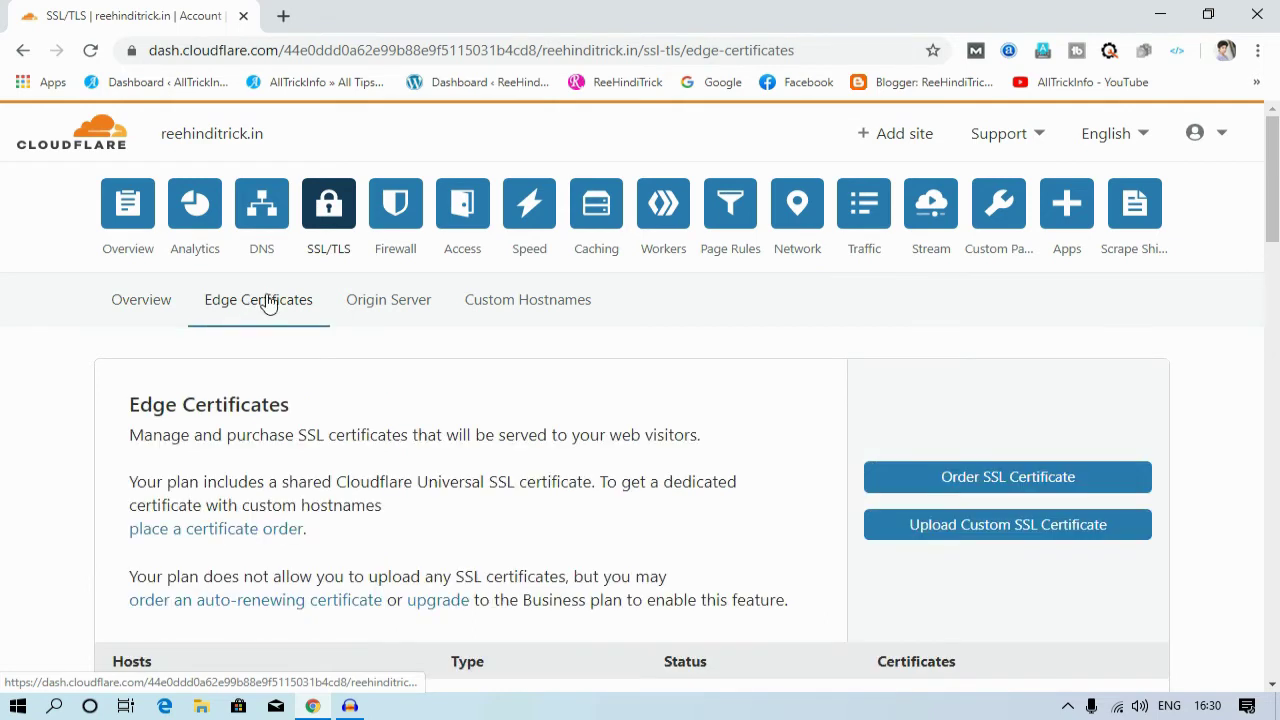
scroll(523, 423, down, 3)
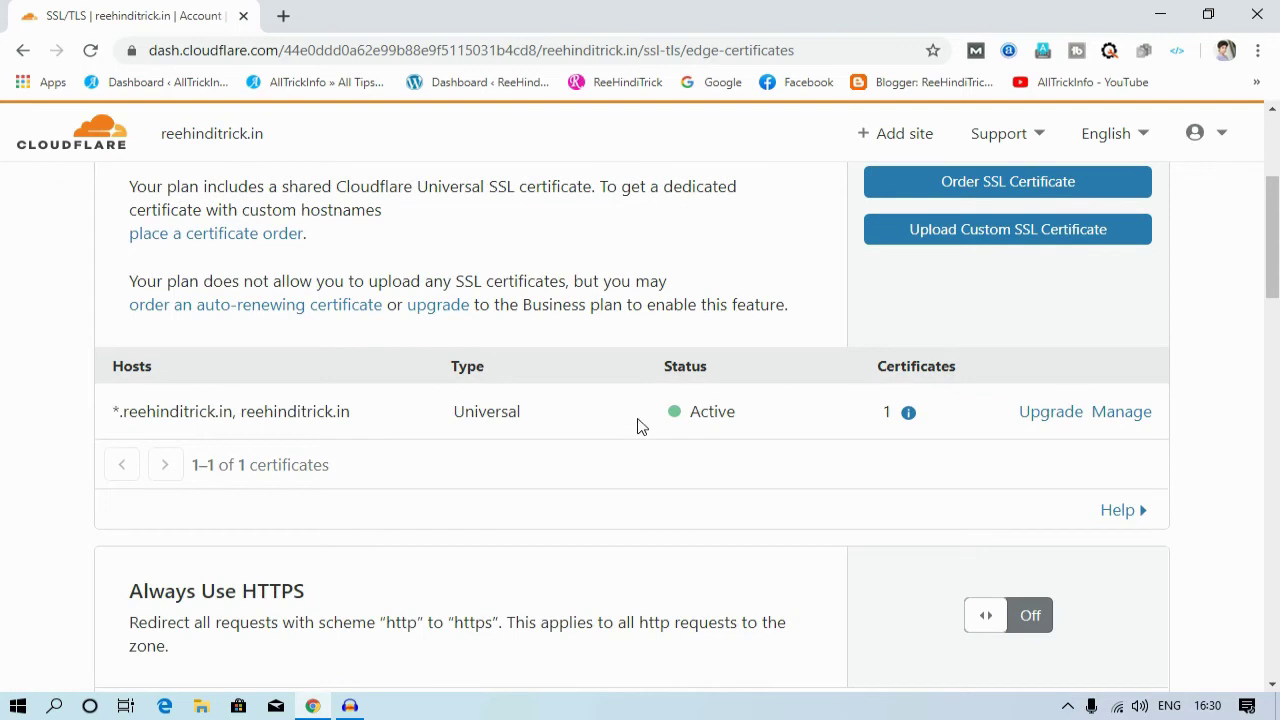
scroll(637, 426, down, 1)
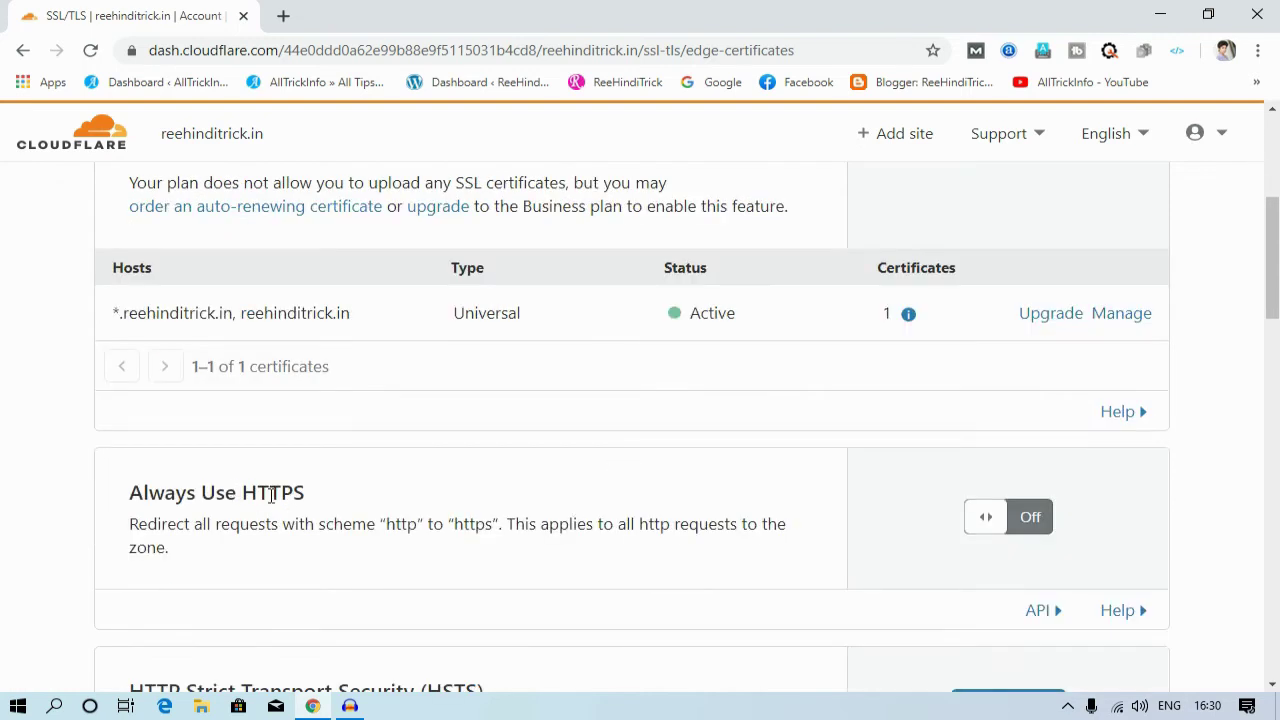
click(1017, 520)
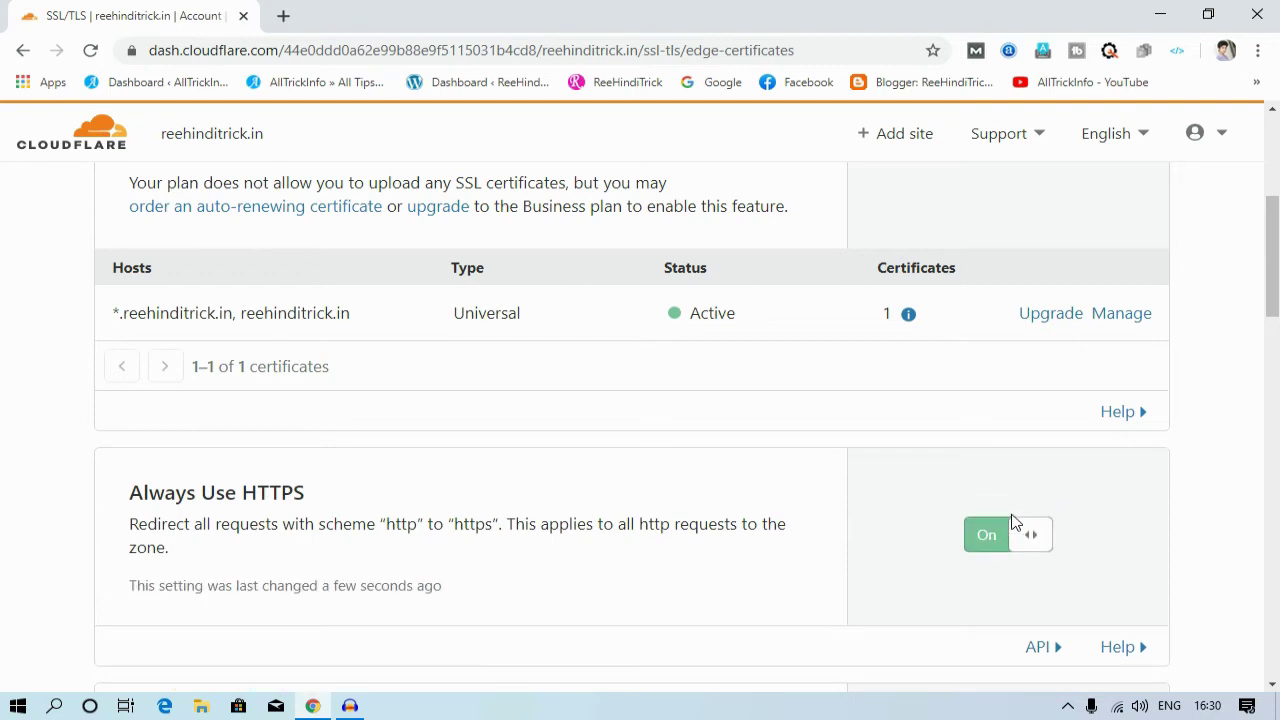
scroll(1010, 525, down, 5)
scroll(620, 514, down, 5)
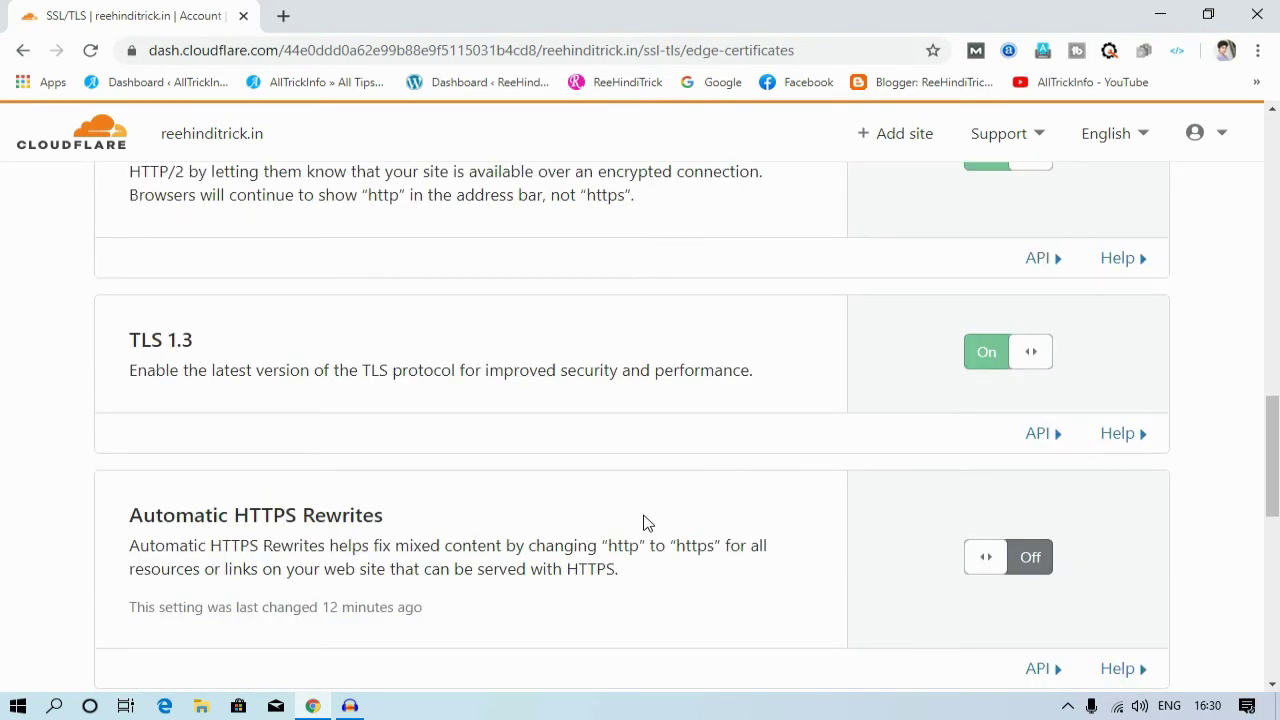
scroll(644, 522, up, 15)
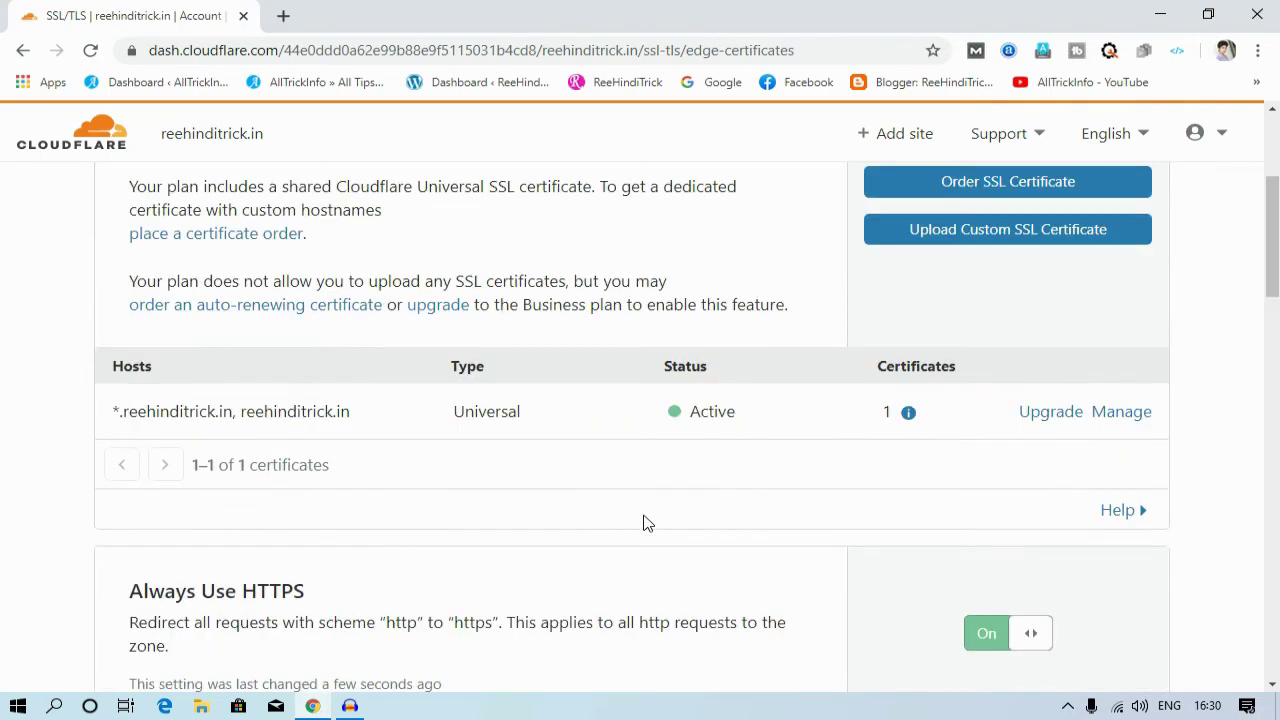